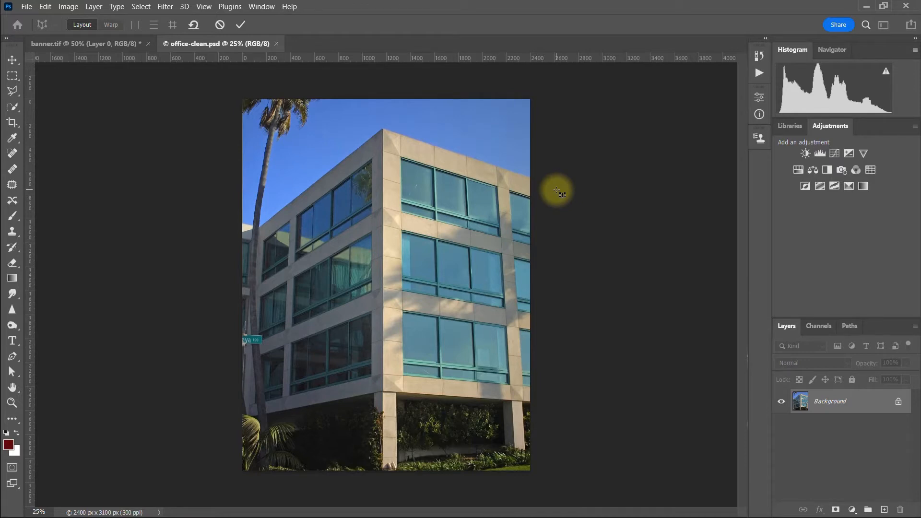
- Start Perspective Warp on office-clean.psd and fit a quad to the building's right face, from the roof corner down to the ground
{"action": "key", "text": "Escape"}
{"action": "left_click", "coordinate": [44, 7]}
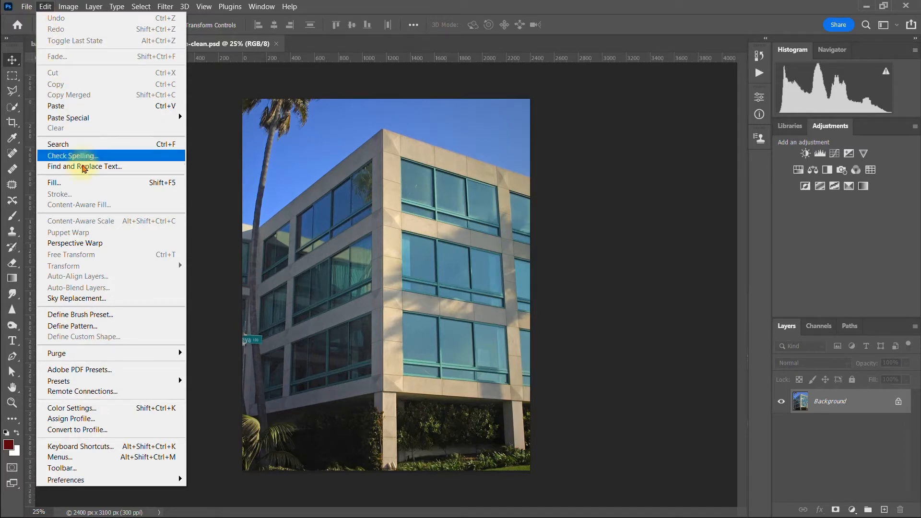
{"action": "left_click", "coordinate": [51, 243]}
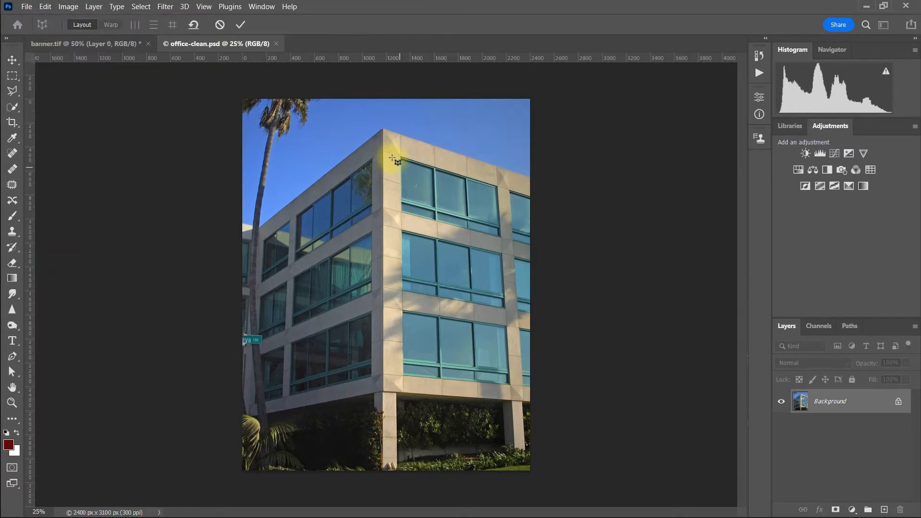
{"action": "left_click", "coordinate": [383, 129]}
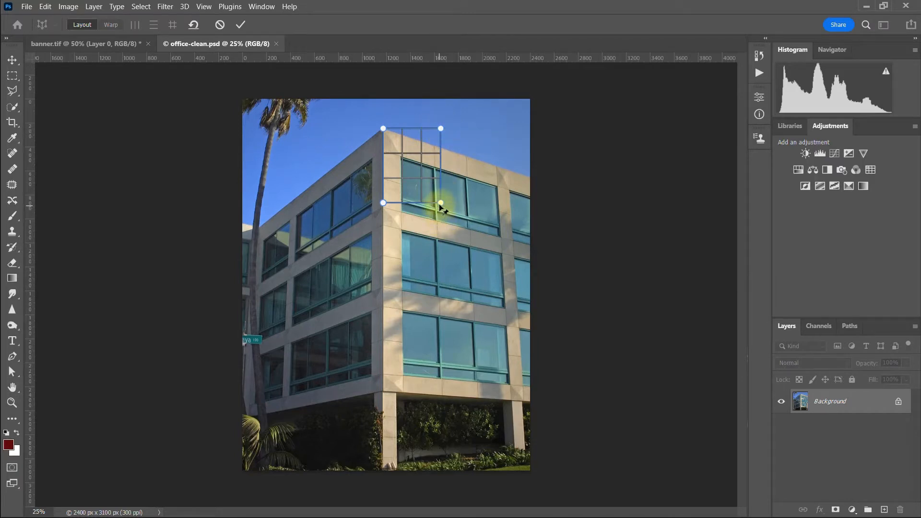
{"action": "left_click_drag", "start_coordinate": [440, 203], "coordinate": [531, 446]}
{"action": "left_click", "coordinate": [440, 128]}
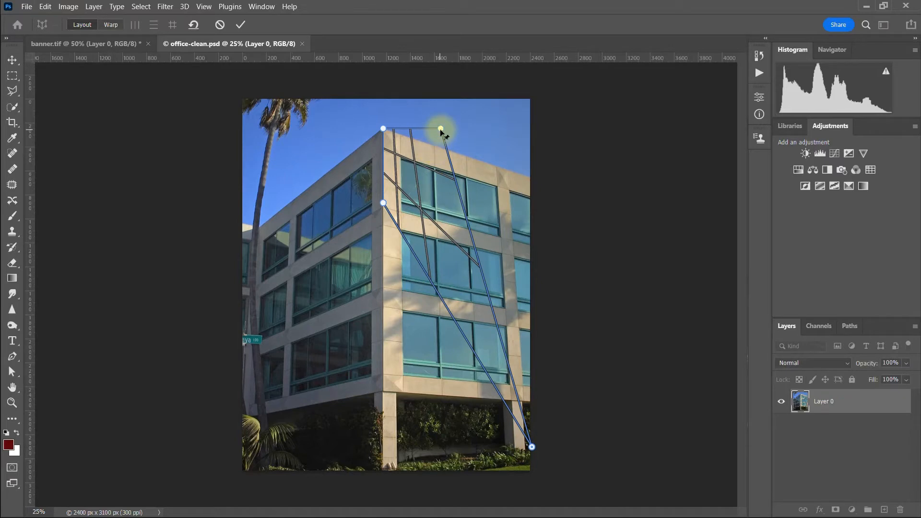
{"action": "left_click_drag", "start_coordinate": [440, 128], "coordinate": [530, 176]}
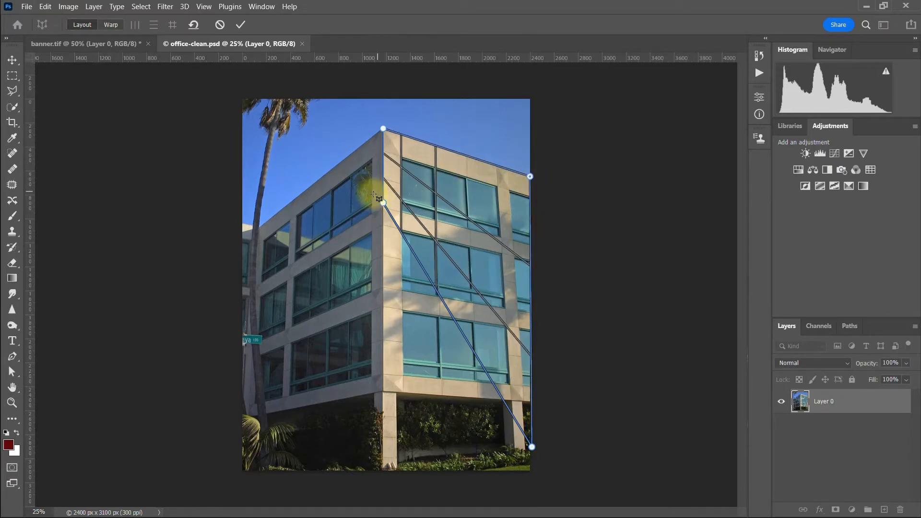
{"action": "left_click_drag", "start_coordinate": [379, 198], "coordinate": [384, 466]}
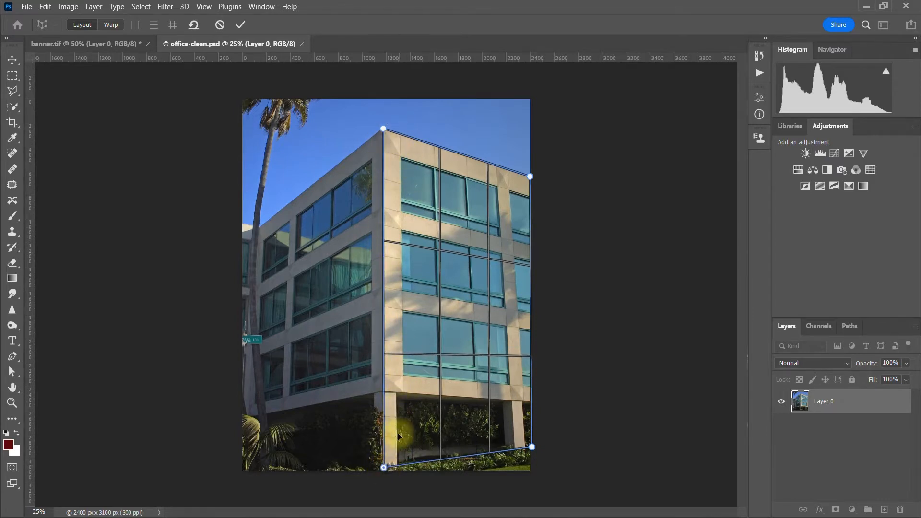
{"action": "left_click_drag", "start_coordinate": [385, 469], "coordinate": [384, 473]}
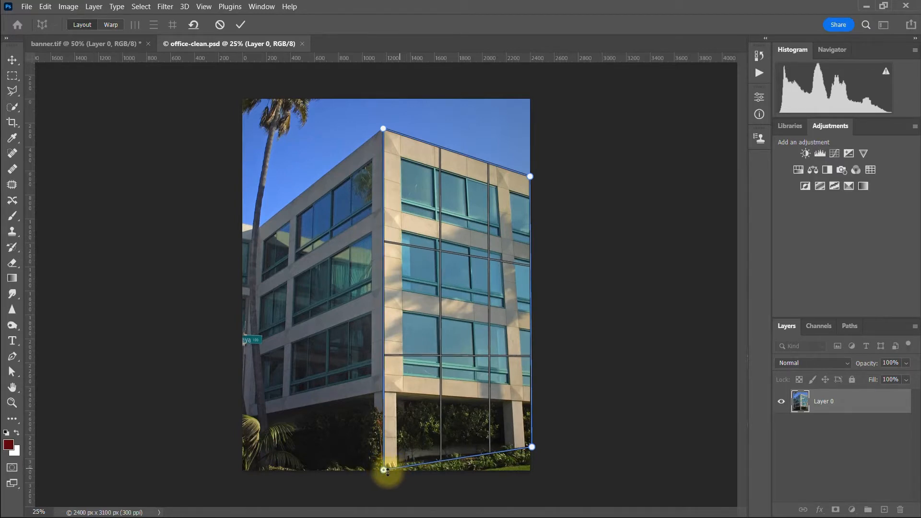
{"action": "left_click_drag", "start_coordinate": [532, 447], "coordinate": [531, 450]}
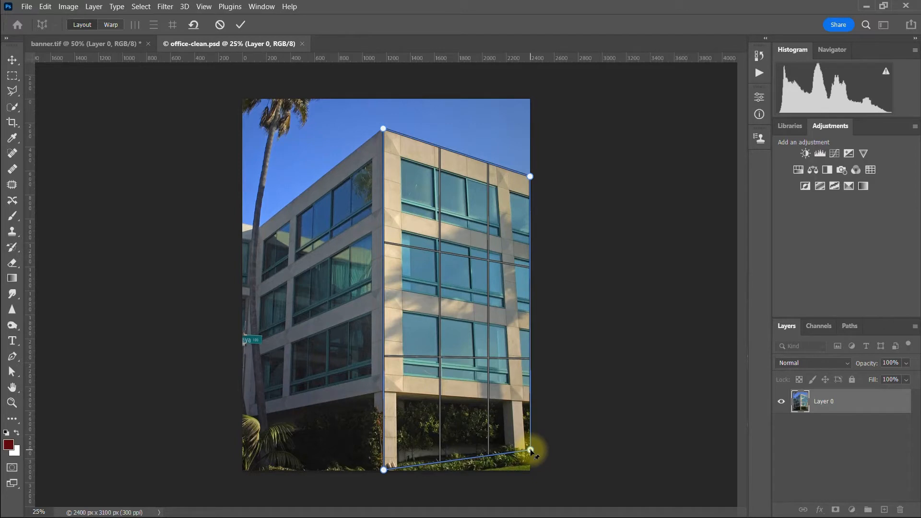
- Add a second quad over the building's left face, joined to the first along the corner edge and following the roofline
{"action": "left_click", "coordinate": [291, 149]}
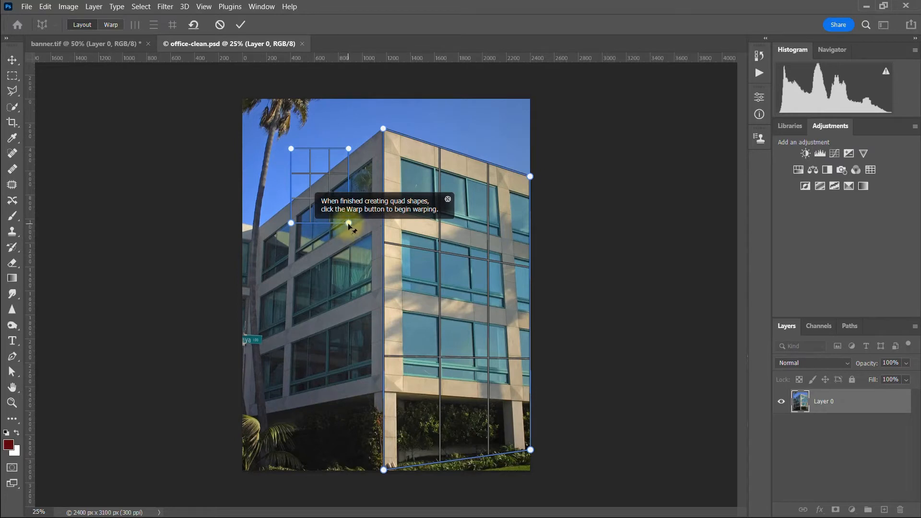
{"action": "left_click_drag", "start_coordinate": [349, 223], "coordinate": [384, 472]}
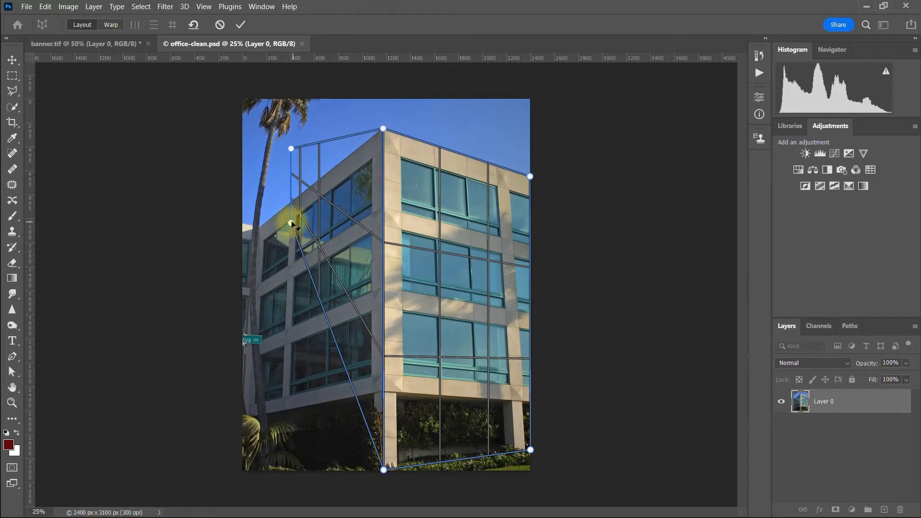
{"action": "left_click_drag", "start_coordinate": [291, 223], "coordinate": [244, 405]}
{"action": "left_click_drag", "start_coordinate": [239, 449], "coordinate": [247, 476]}
{"action": "left_click_drag", "start_coordinate": [291, 148], "coordinate": [256, 233]}
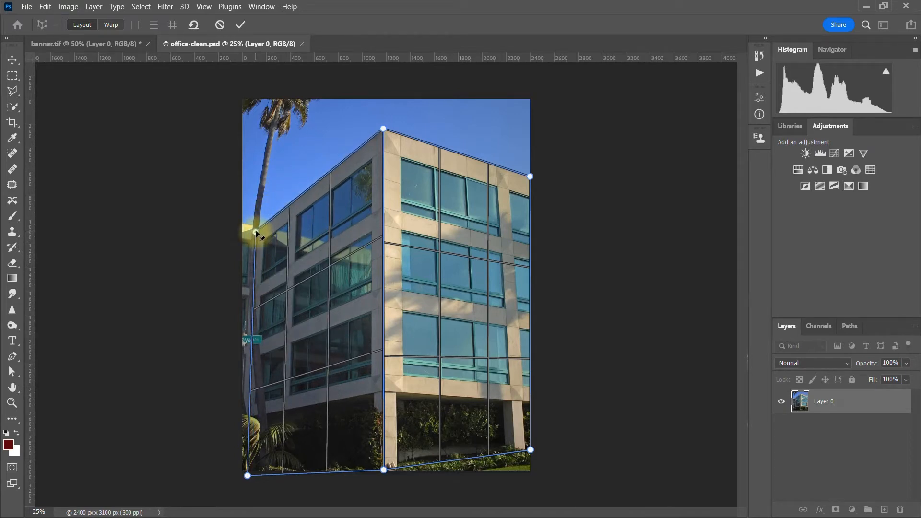
- Warp the building by pulling the right face's upper outer corner outward and the left face's slightly up and outward, and apply it
{"action": "left_click", "coordinate": [110, 25]}
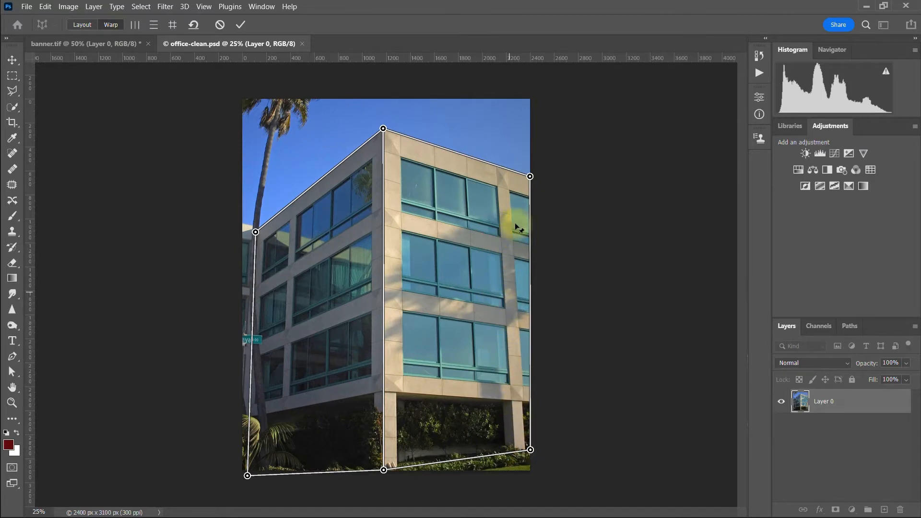
{"action": "left_click_drag", "start_coordinate": [531, 177], "coordinate": [557, 174]}
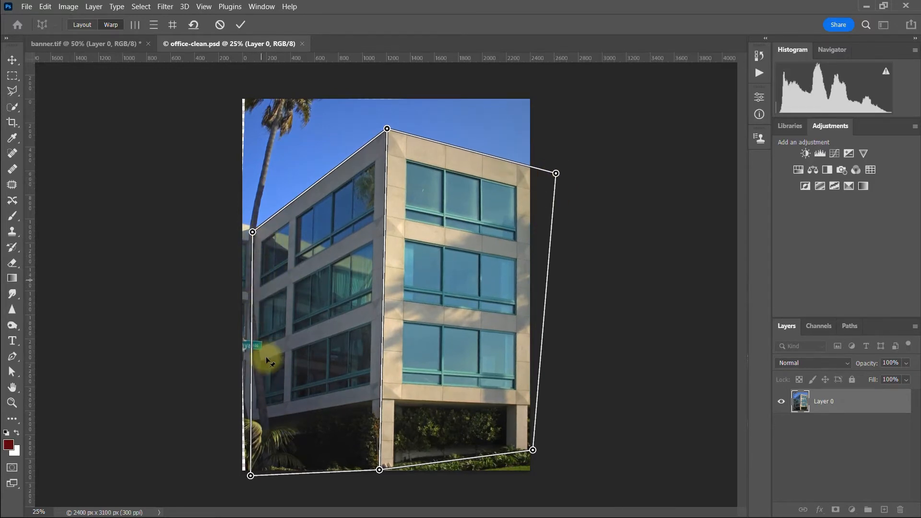
{"action": "left_click_drag", "start_coordinate": [253, 231], "coordinate": [247, 226]}
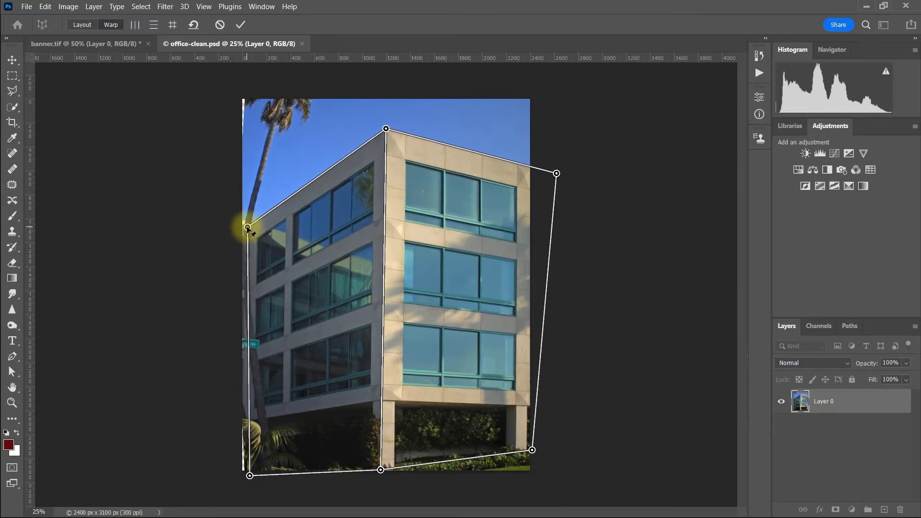
{"action": "left_click_drag", "start_coordinate": [246, 226], "coordinate": [246, 226]}
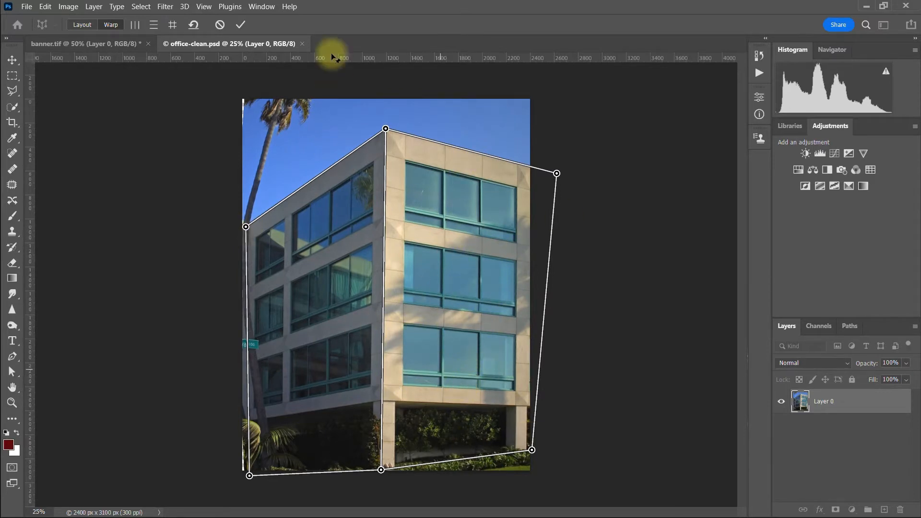
{"action": "left_click", "coordinate": [240, 25]}
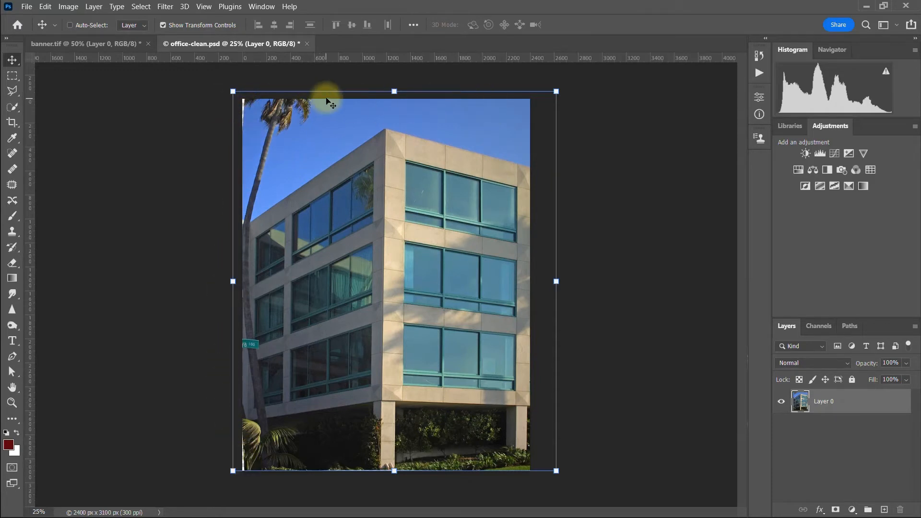
- Crop the image slightly inward to about 2344 x 3020 px to remove the transparent edges left by the warp
{"action": "left_click", "coordinate": [12, 123]}
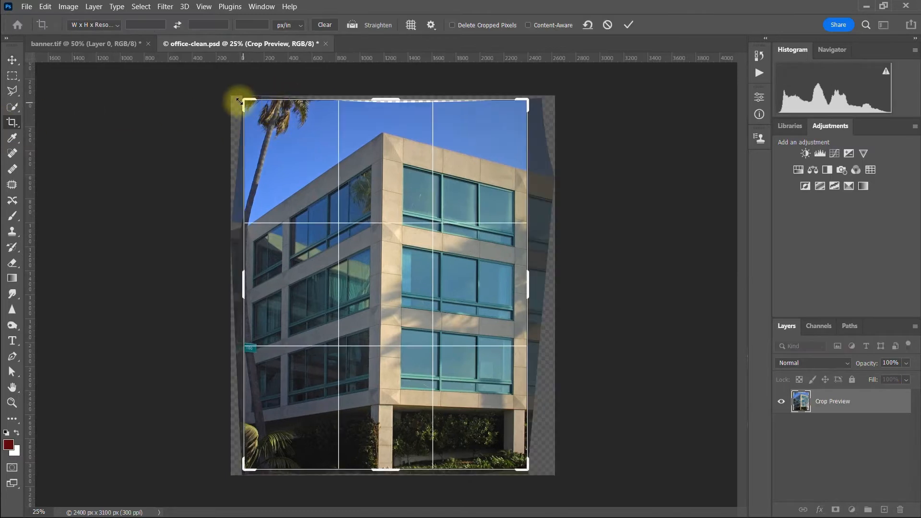
{"action": "left_click_drag", "start_coordinate": [247, 100], "coordinate": [249, 102]}
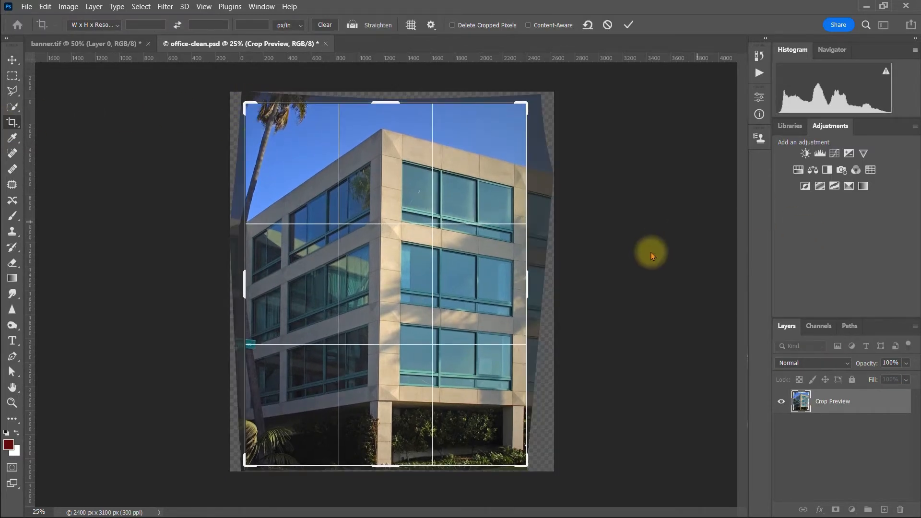
{"action": "key", "text": "Return"}
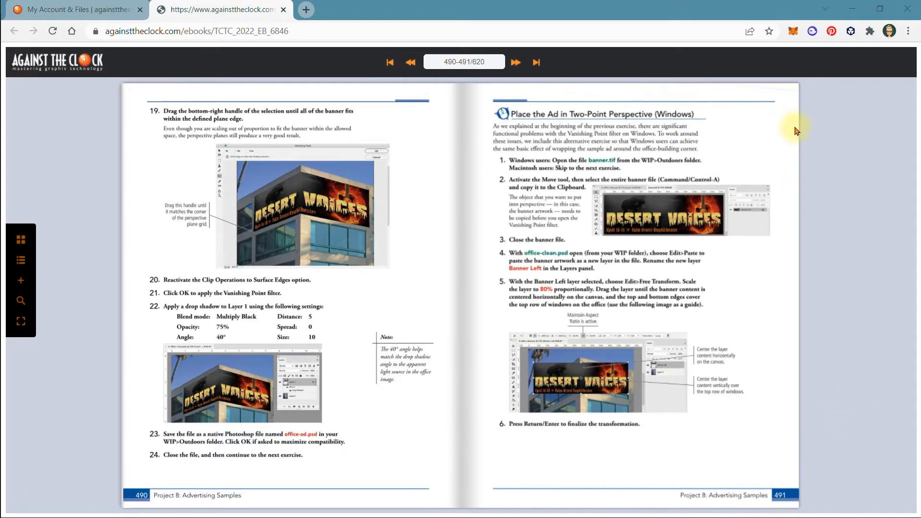
- Return from the e-book to Photoshop and place banner.tif as an embedded image in office-clean.psd
{"action": "left_click_drag", "start_coordinate": [713, 11], "coordinate": [0, 143]}
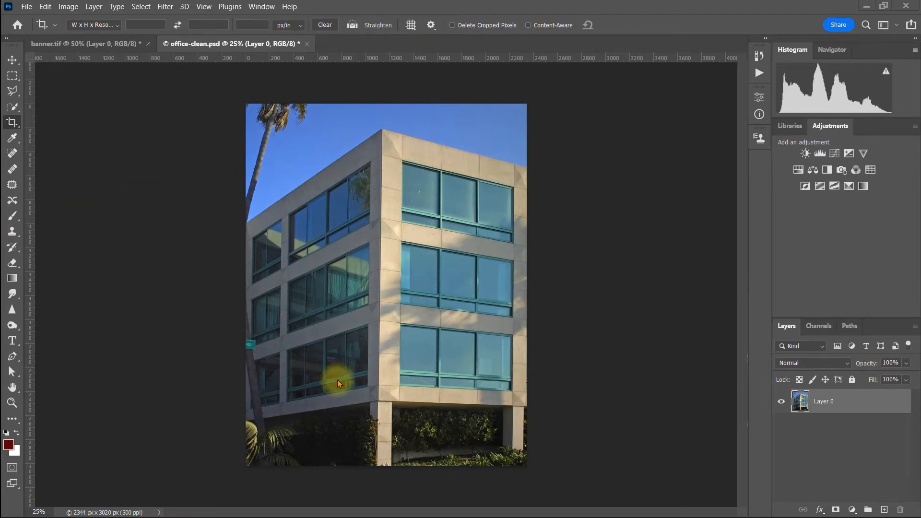
{"action": "left_click", "coordinate": [26, 7]}
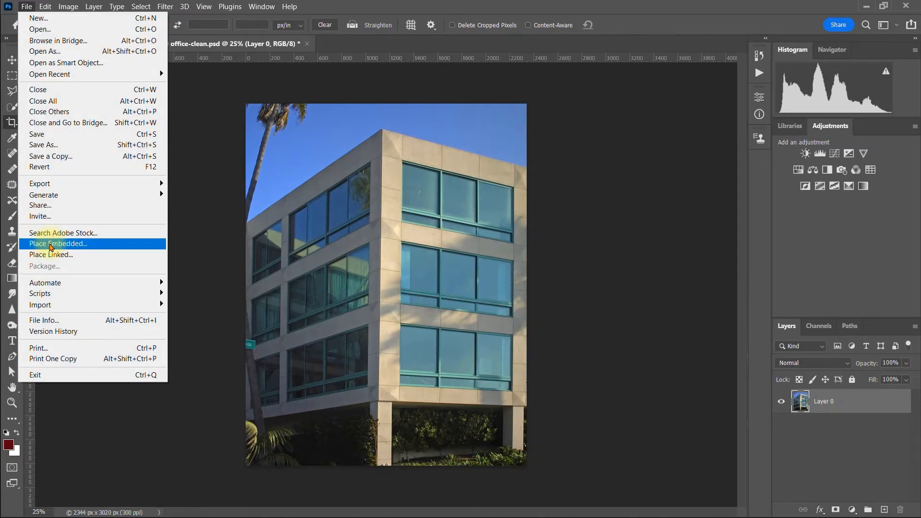
{"action": "left_click", "coordinate": [52, 244]}
{"action": "left_click", "coordinate": [277, 119]}
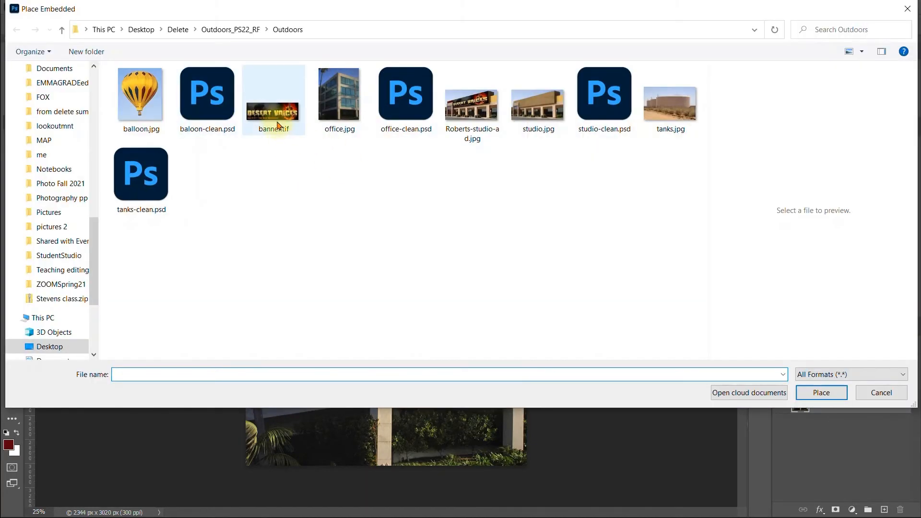
{"action": "left_click", "coordinate": [821, 392]}
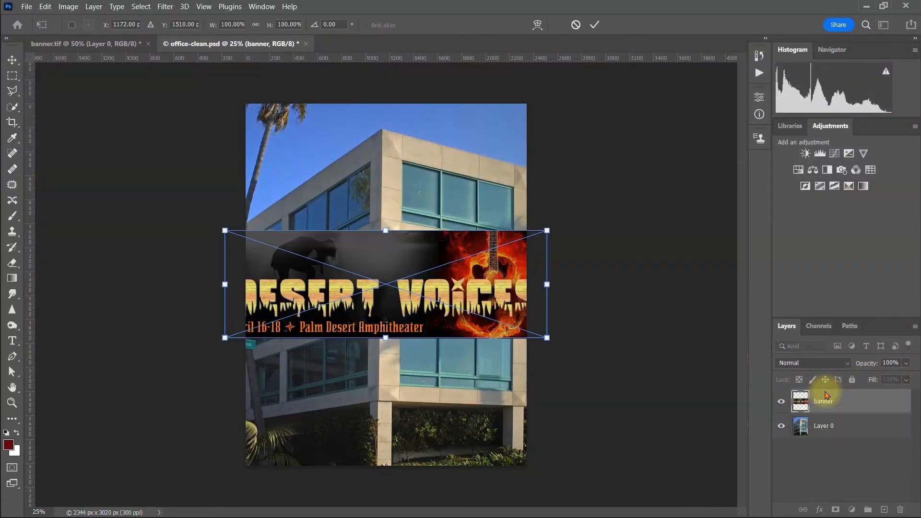
- Scale the placed banner proportionally to 80% and commit the transformation
{"action": "left_click", "coordinate": [255, 24]}
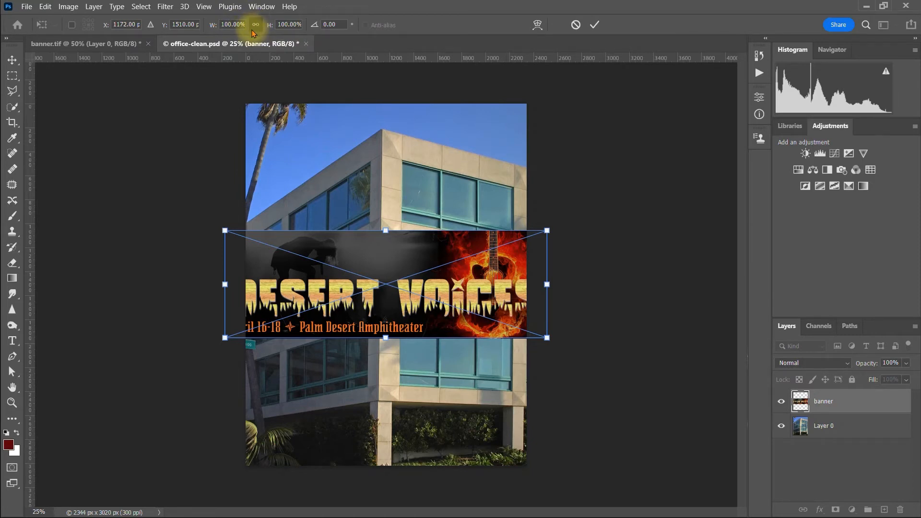
{"action": "left_click", "coordinate": [302, 20]}
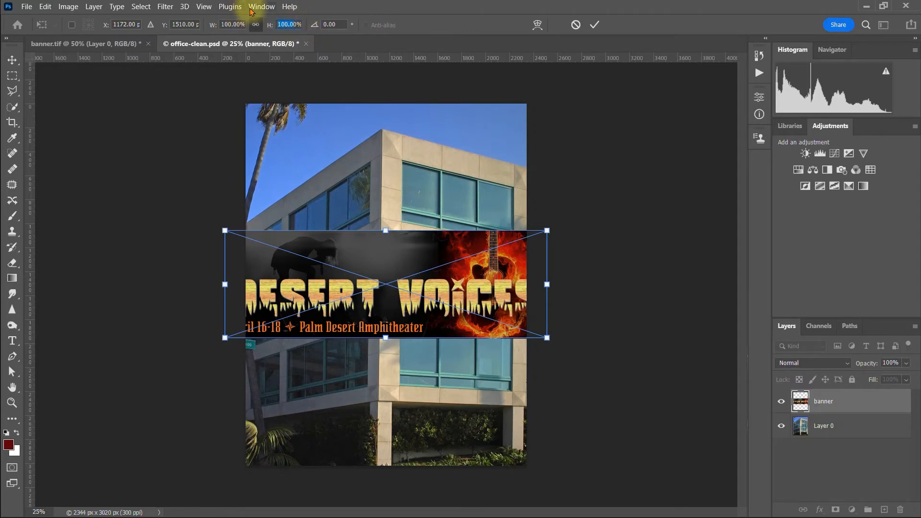
{"action": "type", "text": "80%"}
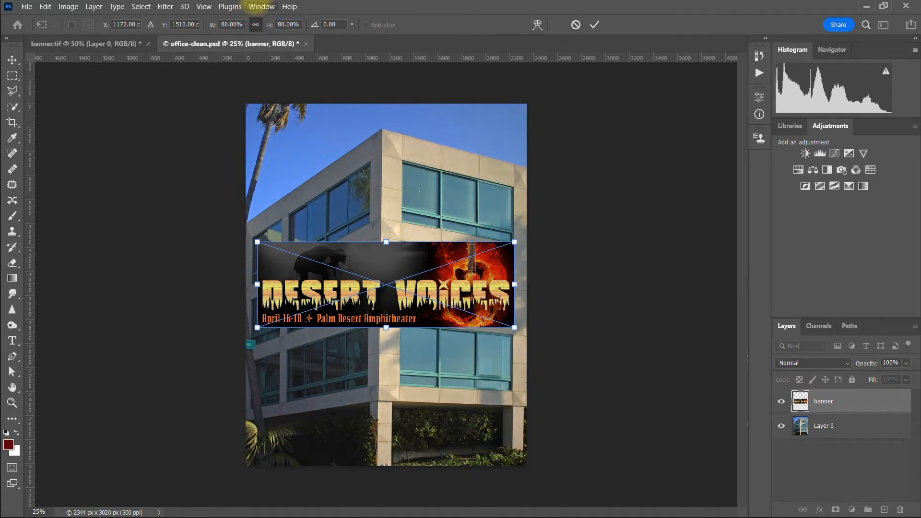
{"action": "left_click", "coordinate": [594, 25]}
- Move the banner up over the building's top row of windows, roughly centered horizontally on the canvas
{"action": "key", "text": "c"}
{"action": "key", "text": "v"}
{"action": "left_click_drag", "start_coordinate": [408, 276], "coordinate": [405, 181]}
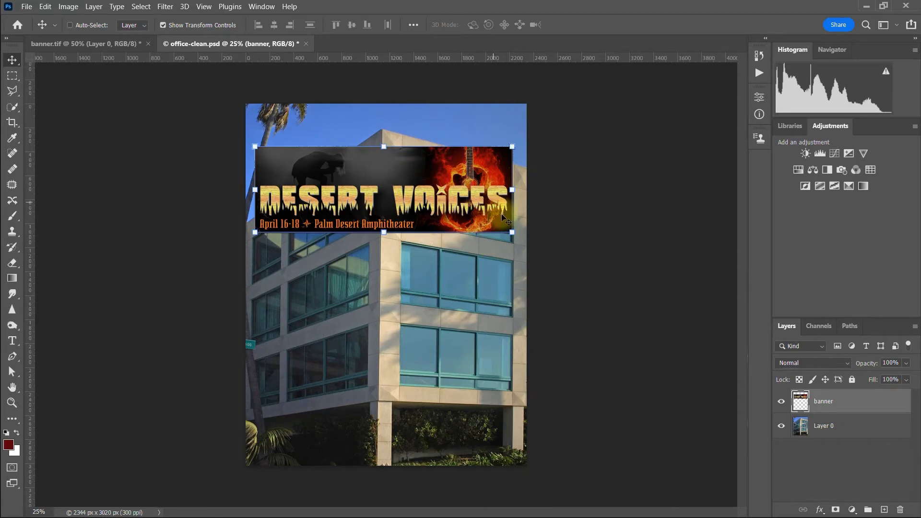
{"action": "left_click_drag", "start_coordinate": [477, 195], "coordinate": [477, 198]}
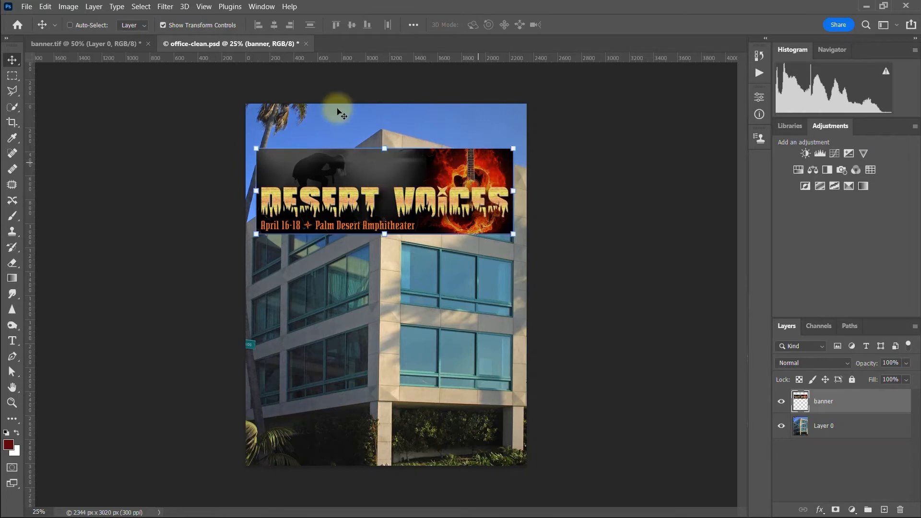
{"action": "left_click_drag", "start_coordinate": [403, 165], "coordinate": [407, 163]}
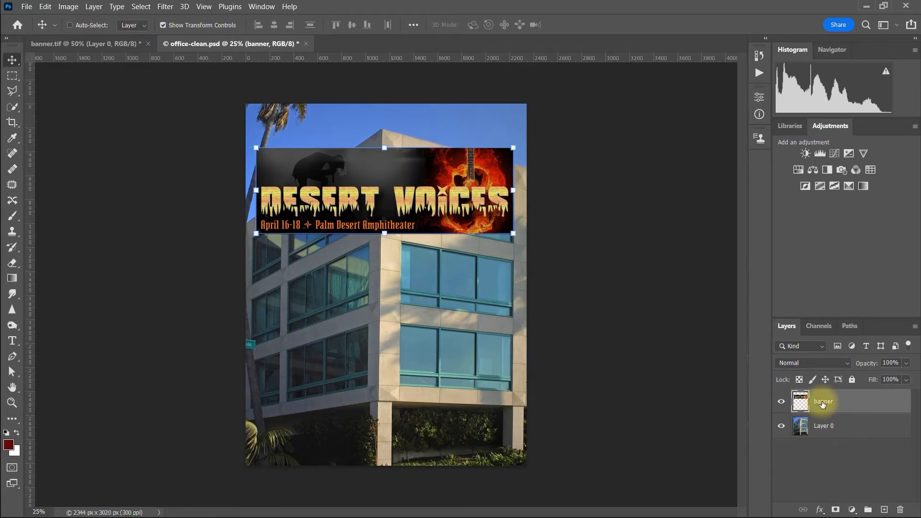
- Rename the banner layer as banner-left and duplicate it as banner-right
{"action": "double_click", "coordinate": [822, 402]}
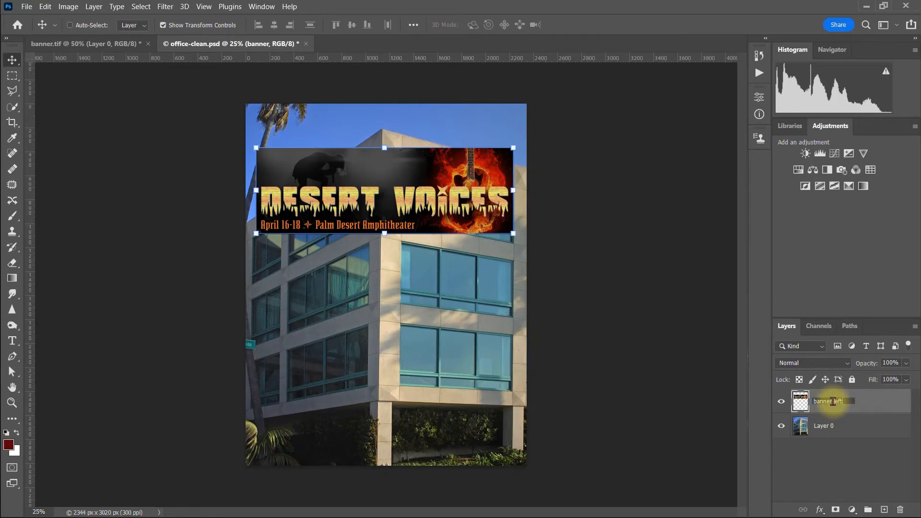
{"action": "key", "text": "Return"}
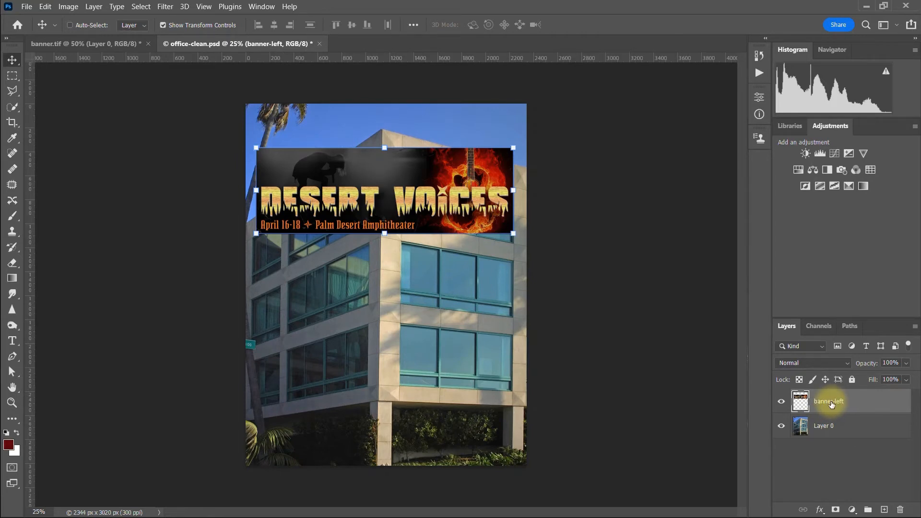
{"action": "right_click", "coordinate": [832, 404]}
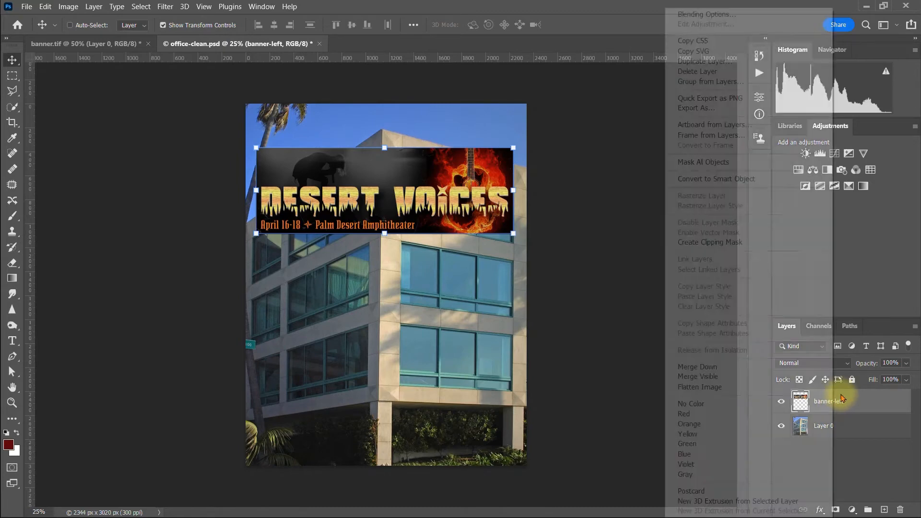
{"action": "left_click", "coordinate": [715, 61]}
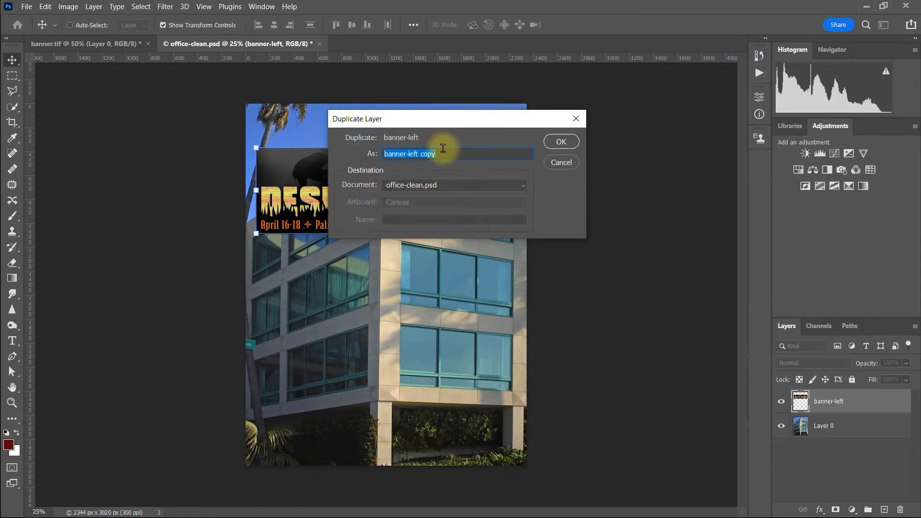
{"action": "left_click", "coordinate": [443, 151]}
{"action": "type", "text": "right"}
{"action": "key", "text": "Return"}
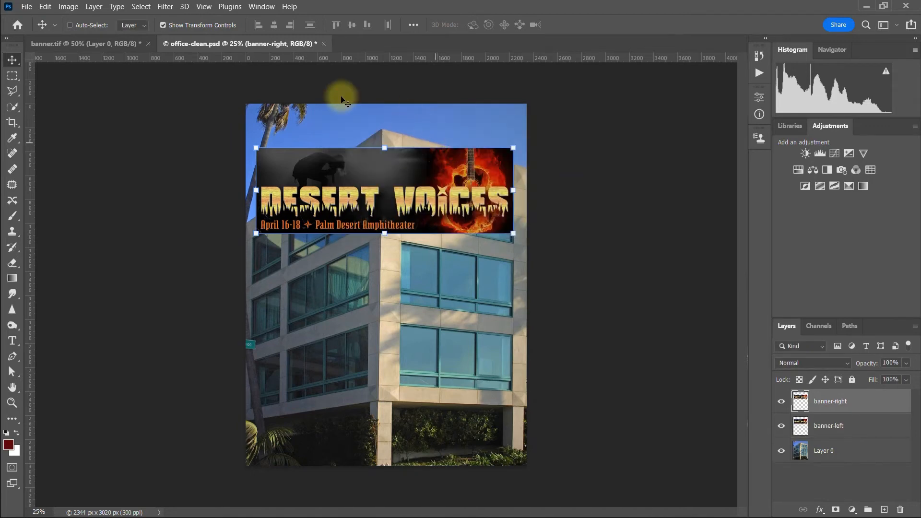
- Select the rectangular area from the building's corner edge to the canvas's right side and delete that part of the banner-left layer
{"action": "left_click", "coordinate": [14, 79]}
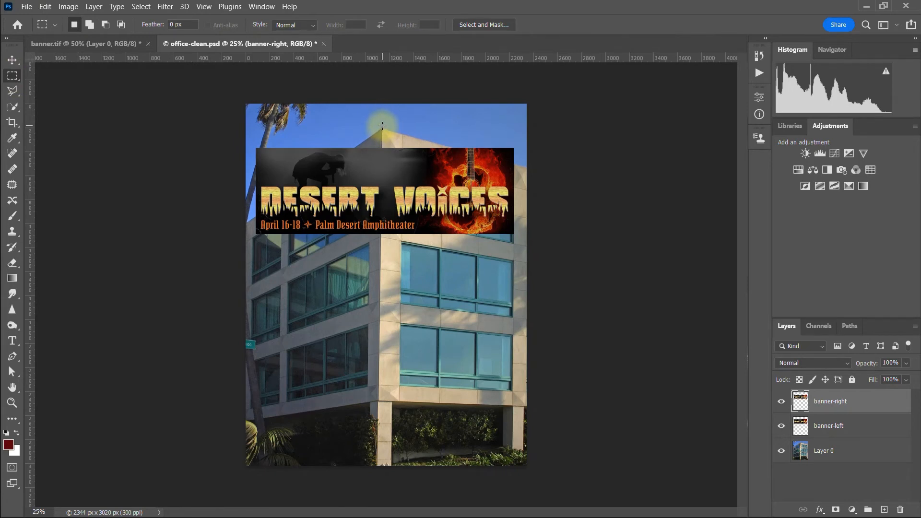
{"action": "left_click_drag", "start_coordinate": [382, 127], "coordinate": [530, 350]}
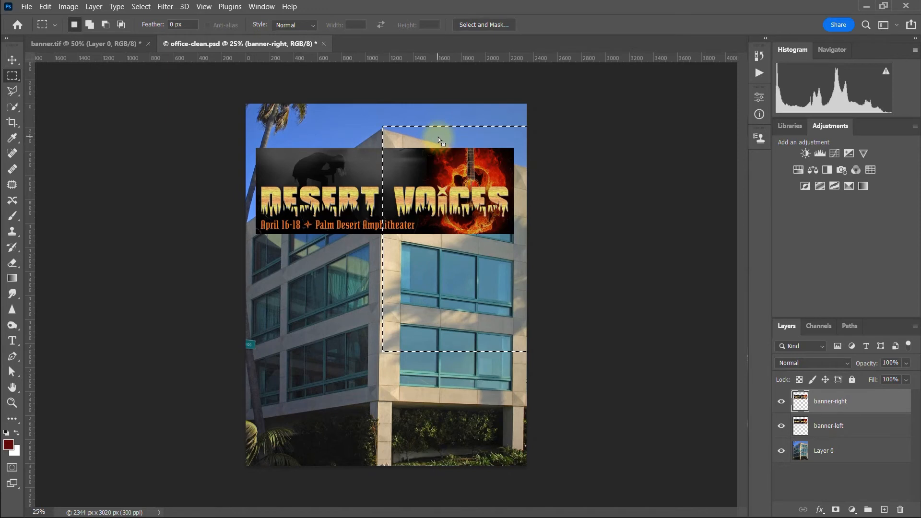
{"action": "left_click", "coordinate": [836, 425]}
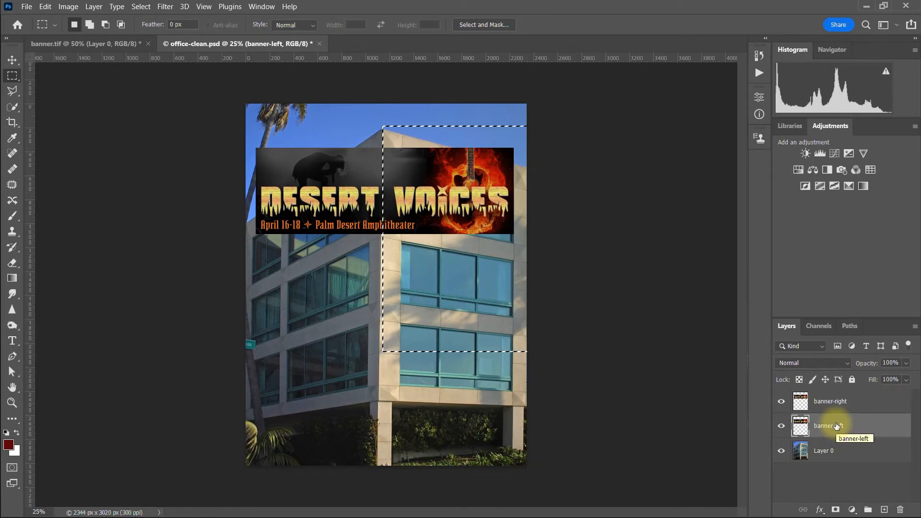
{"action": "key", "text": "Delete"}
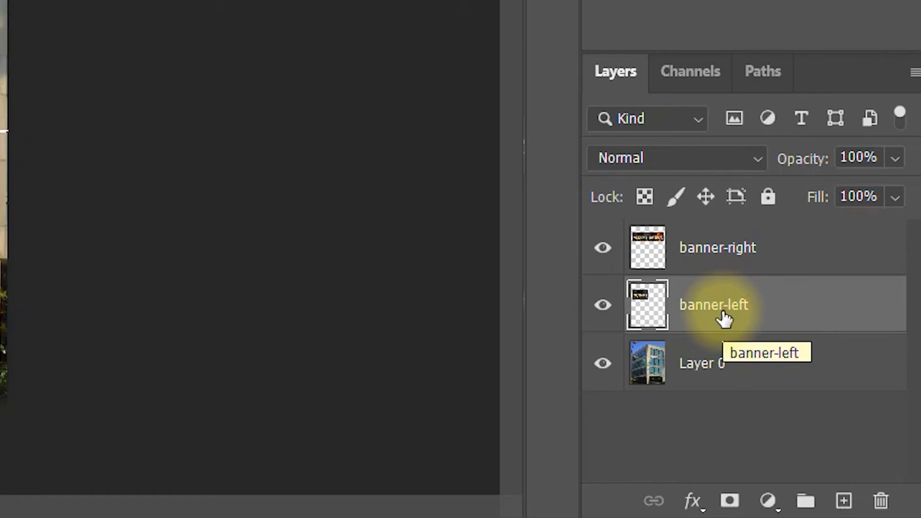
- Invert the selection, delete the left part of the banner on the banner-right layer, and deselect
{"action": "left_click", "coordinate": [731, 247]}
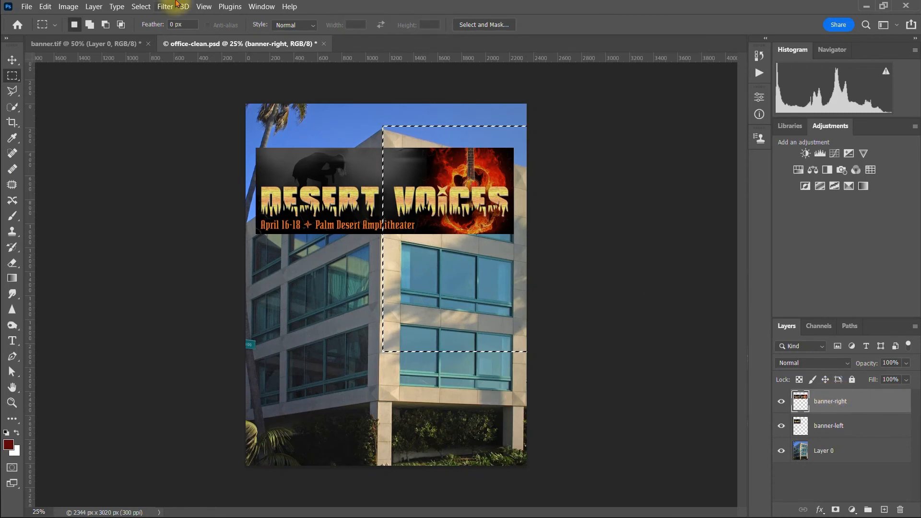
{"action": "left_click", "coordinate": [143, 8]}
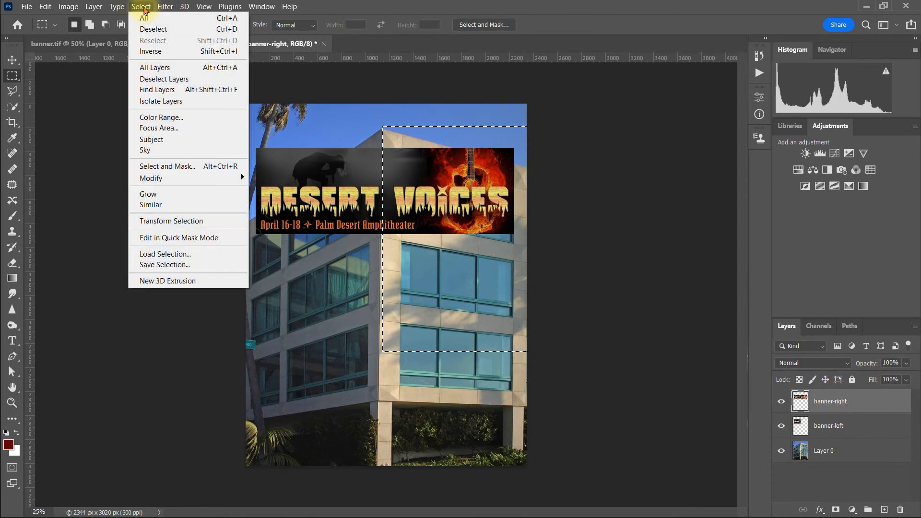
{"action": "left_click", "coordinate": [150, 52]}
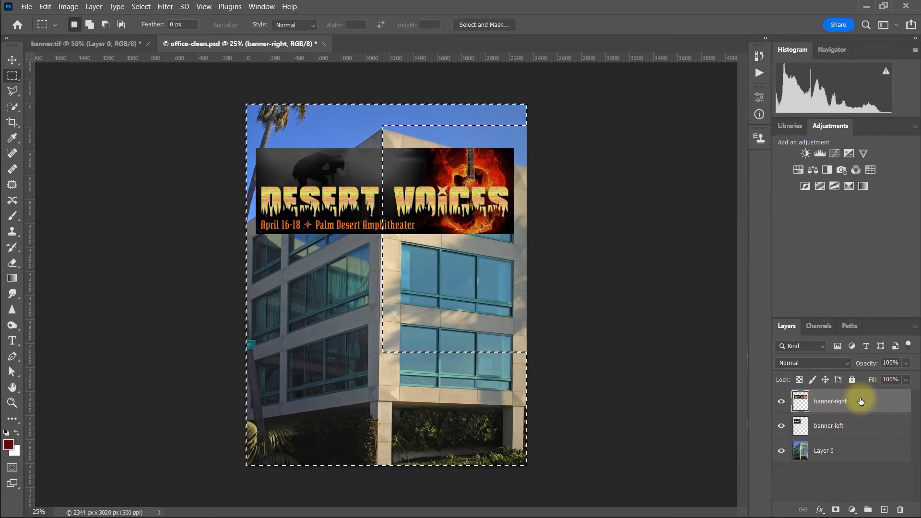
{"action": "key", "text": "Delete"}
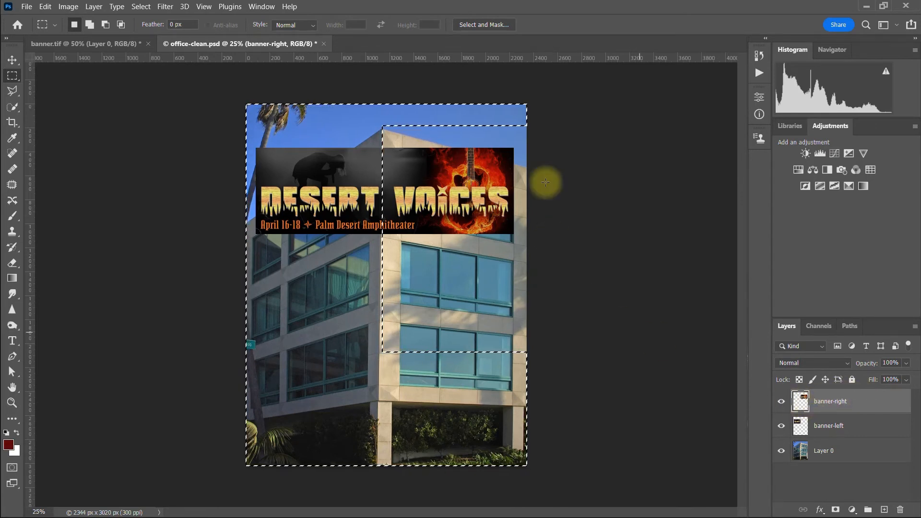
{"action": "key", "text": "ctrl+d"}
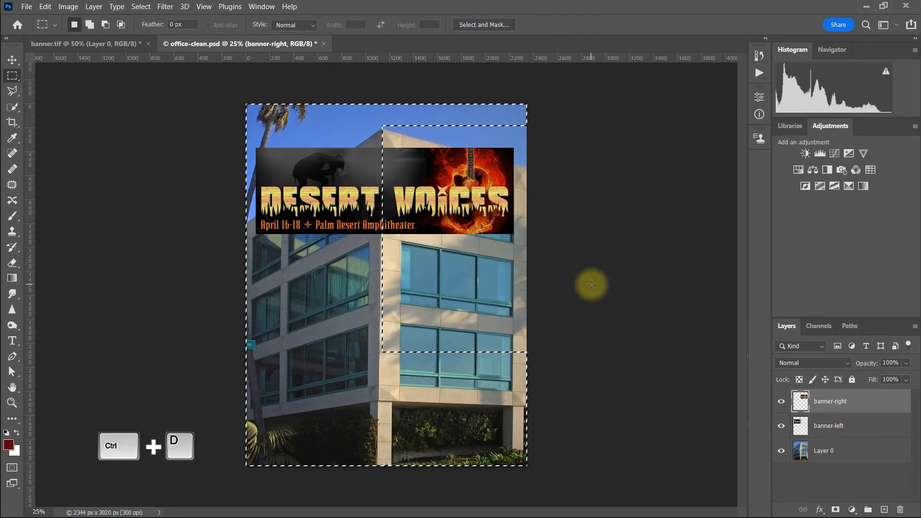
- Check the two banner halves by hiding and showing the banner-left and banner-right layers individually, ending with both visible
{"action": "left_click", "coordinate": [781, 402]}
{"action": "left_click", "coordinate": [781, 426]}
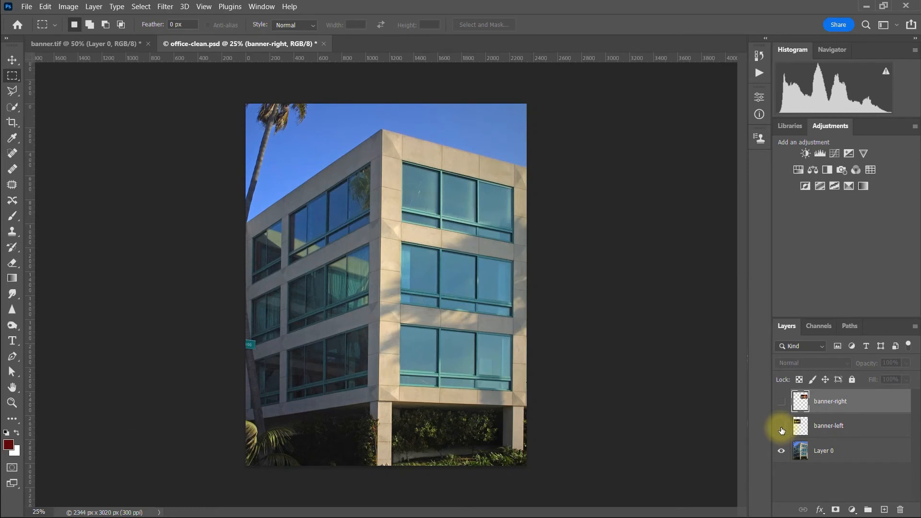
{"action": "left_click", "coordinate": [781, 426]}
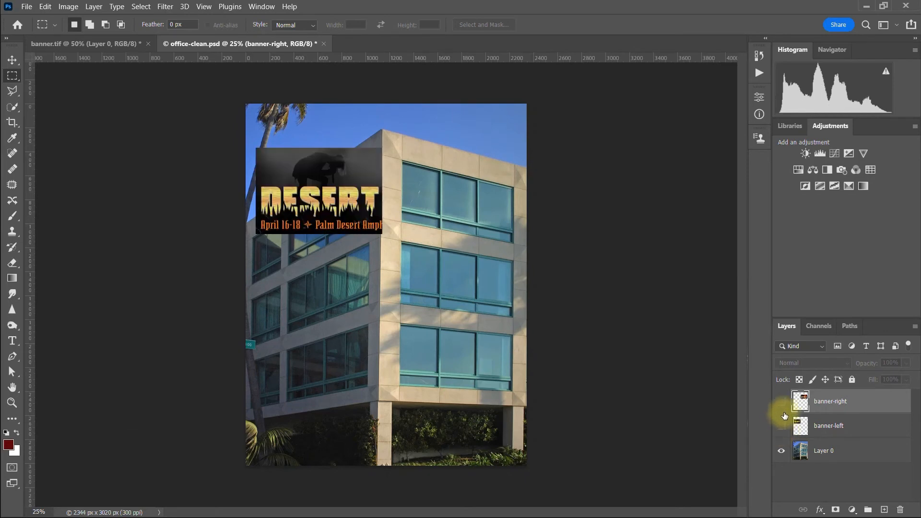
{"action": "left_click", "coordinate": [781, 425]}
{"action": "left_click", "coordinate": [781, 402]}
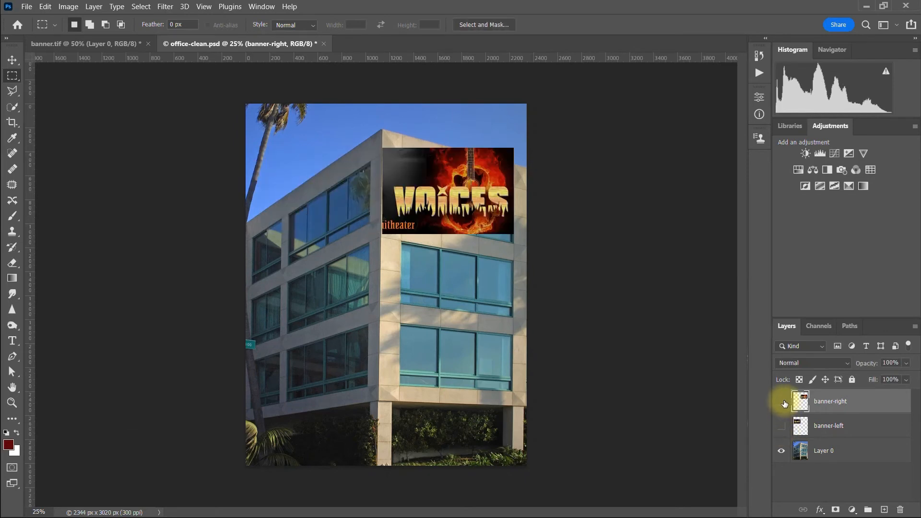
{"action": "left_click", "coordinate": [781, 402]}
{"action": "left_click", "coordinate": [782, 402]}
{"action": "left_click", "coordinate": [781, 426]}
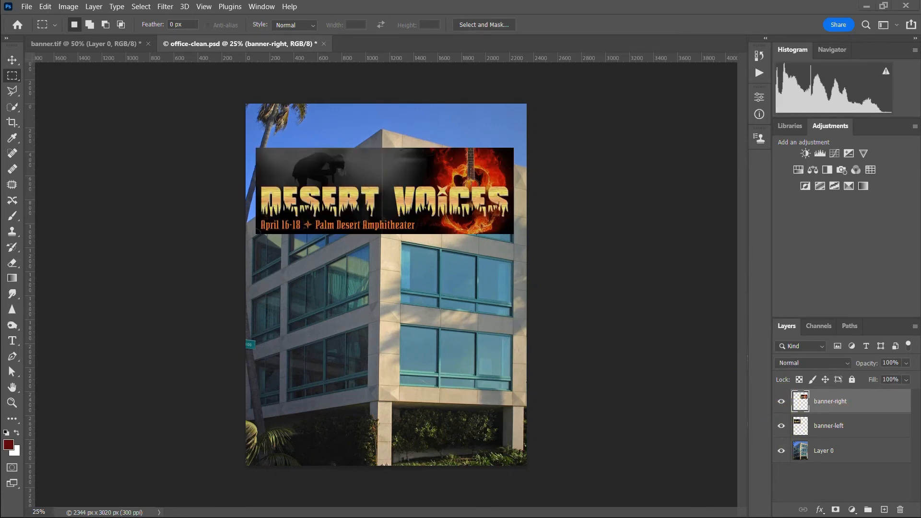
- Free-transform the banner-left layer with proportions unlinked and narrow it from its outer edge to about 76% width
{"action": "left_click", "coordinate": [837, 427]}
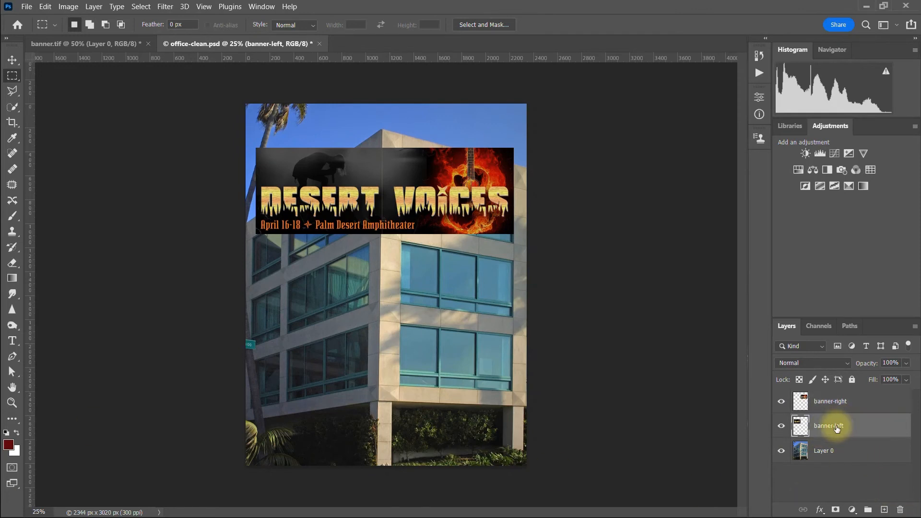
{"action": "key", "text": "ctrl+t"}
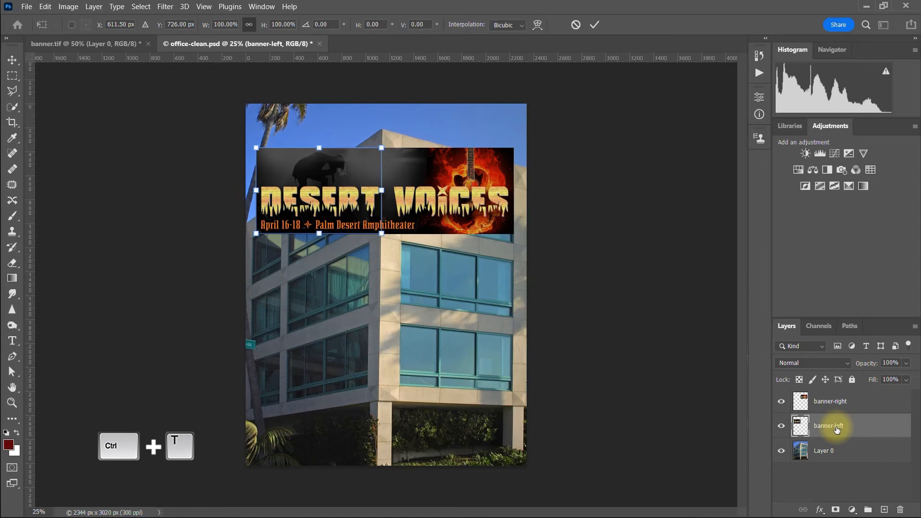
{"action": "left_click", "coordinate": [249, 25]}
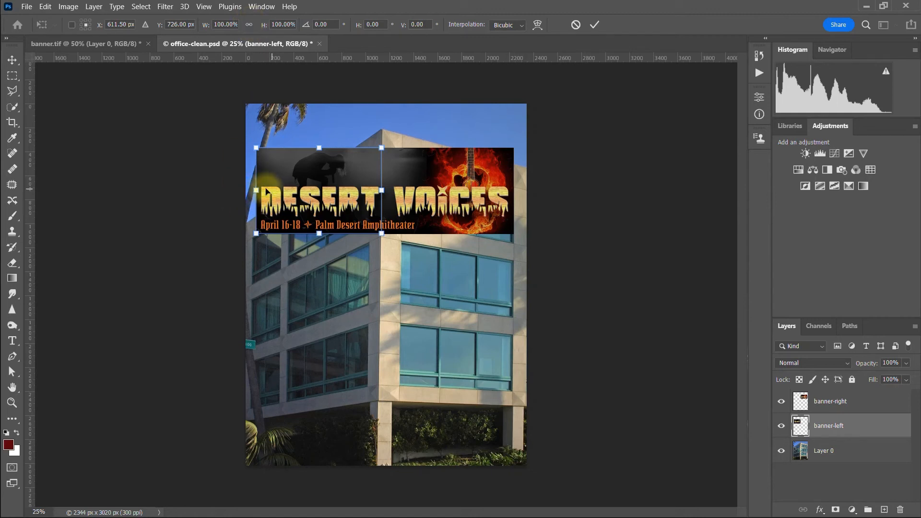
{"action": "left_click_drag", "start_coordinate": [259, 190], "coordinate": [286, 190]}
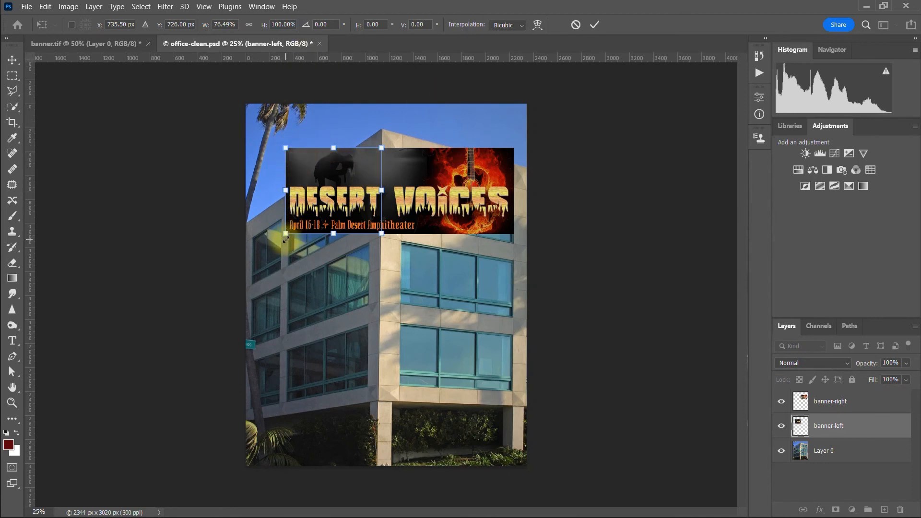
- Distort banner-left by lowering its two outer corners to follow the left facade's perspective, and commit the transformation
{"action": "key", "text": "ctrl"}
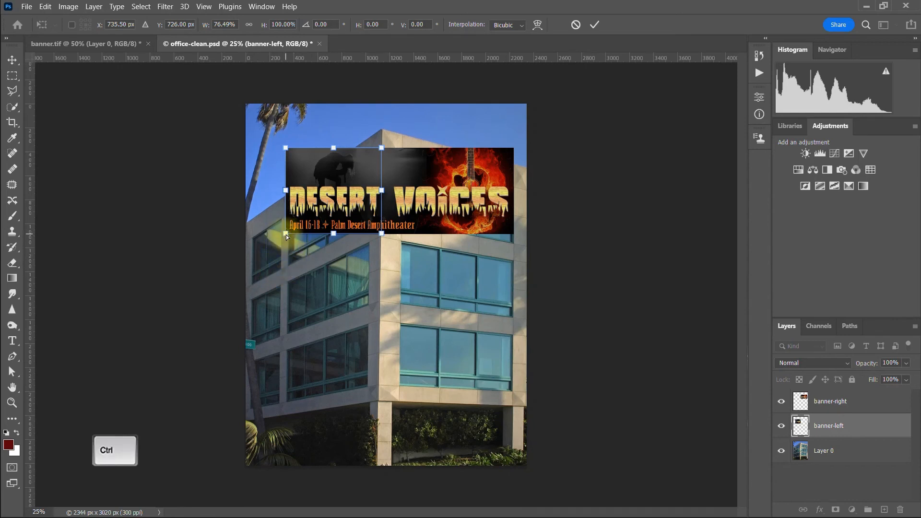
{"action": "left_click_drag", "start_coordinate": [285, 235], "coordinate": [286, 274]}
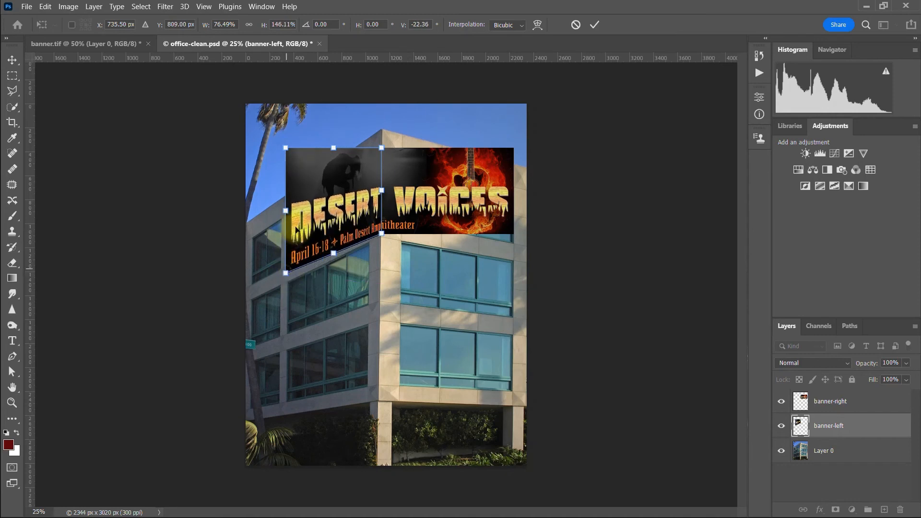
{"action": "left_click_drag", "start_coordinate": [286, 148], "coordinate": [286, 214]}
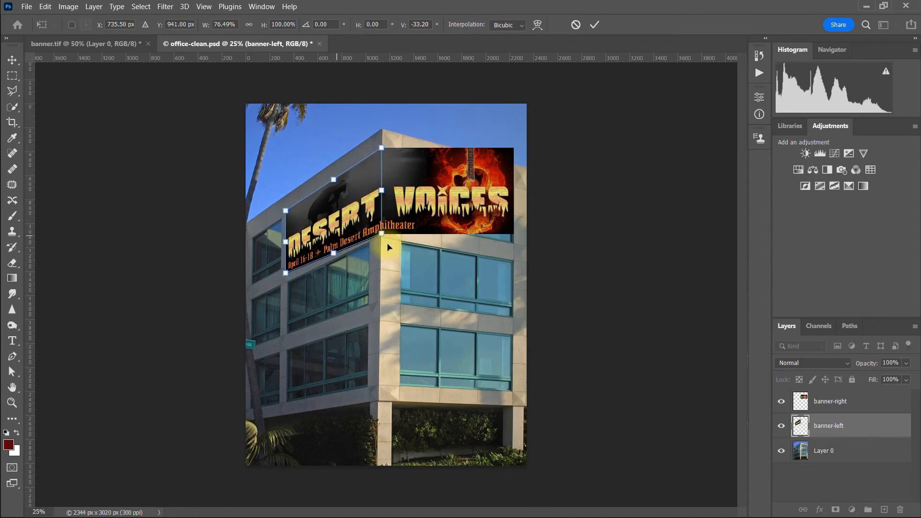
{"action": "left_click_drag", "start_coordinate": [286, 273], "coordinate": [286, 278]}
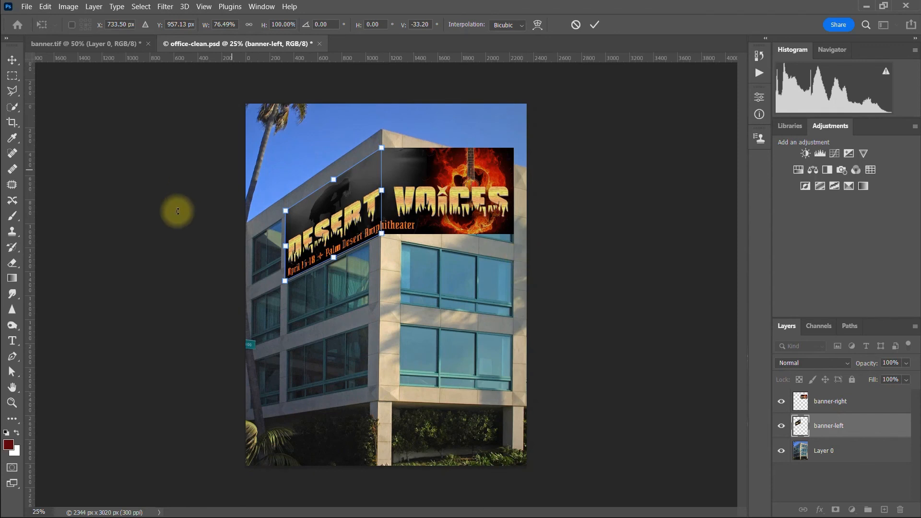
{"action": "left_click", "coordinate": [595, 27]}
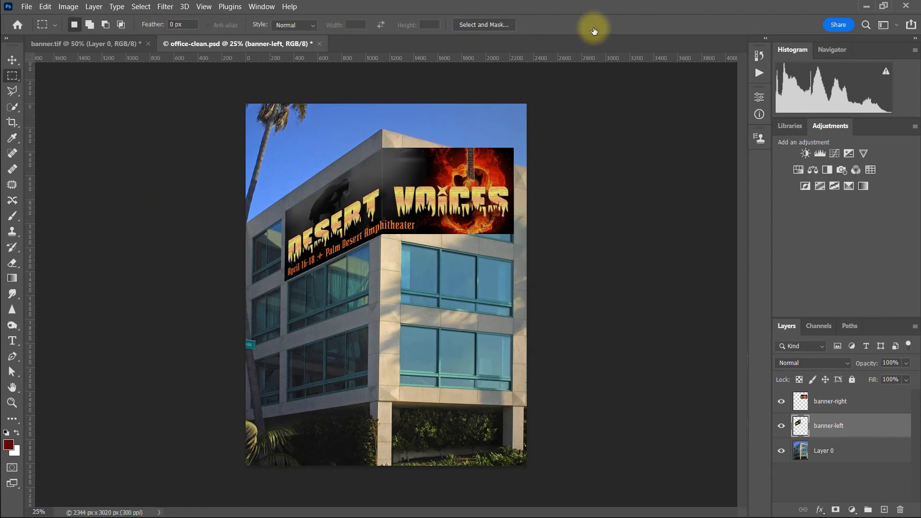
- Distort banner-right by moving its two outer corners down and slightly outward to match the right facade's perspective, and commit the transformation
{"action": "left_click", "coordinate": [838, 406]}
{"action": "left_click", "coordinate": [12, 59]}
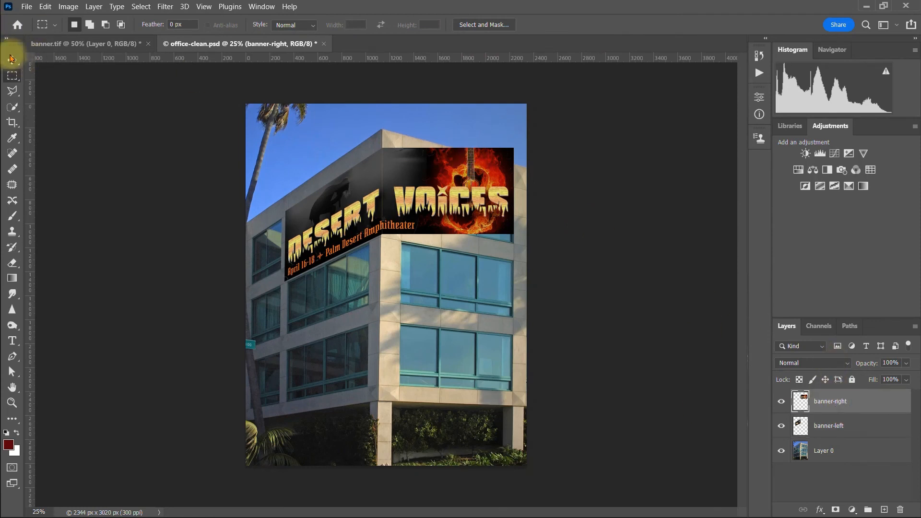
{"action": "key", "text": "ctrl+t"}
{"action": "left_click", "coordinate": [514, 234]}
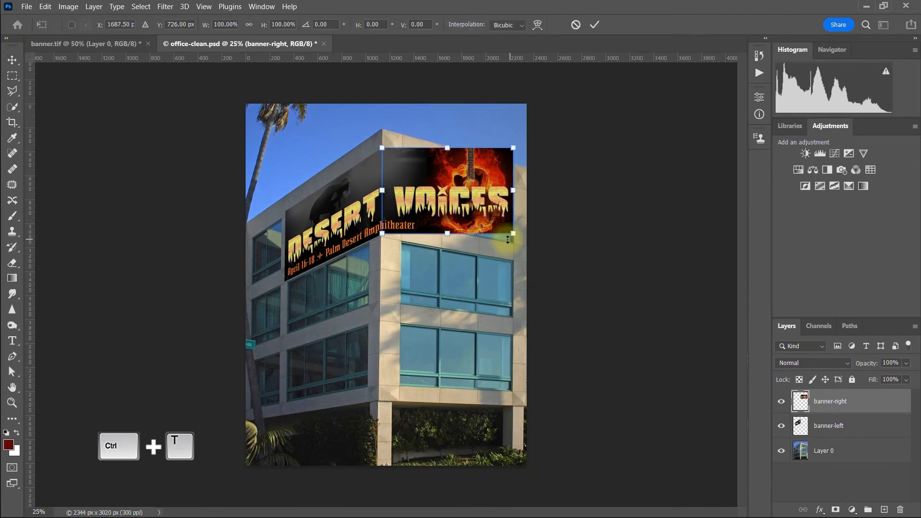
{"action": "key", "text": "ctrl"}
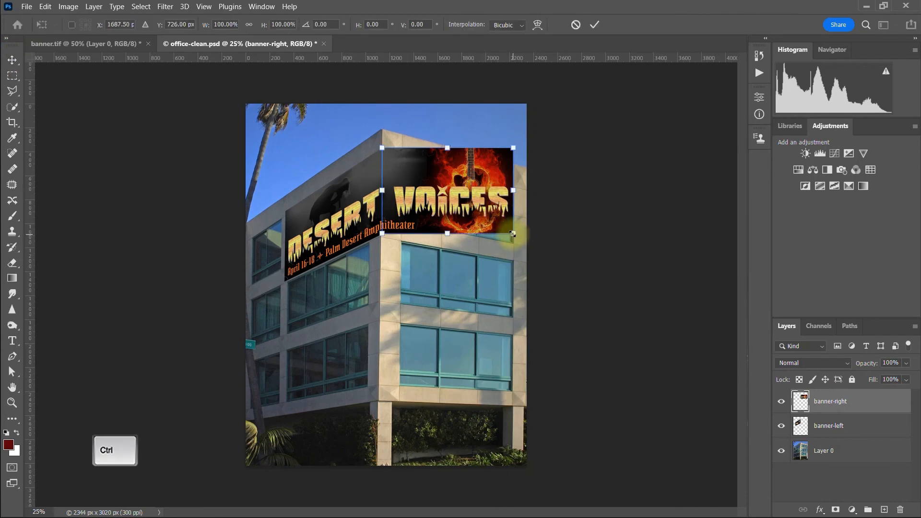
{"action": "left_click_drag", "start_coordinate": [513, 234], "coordinate": [516, 257]}
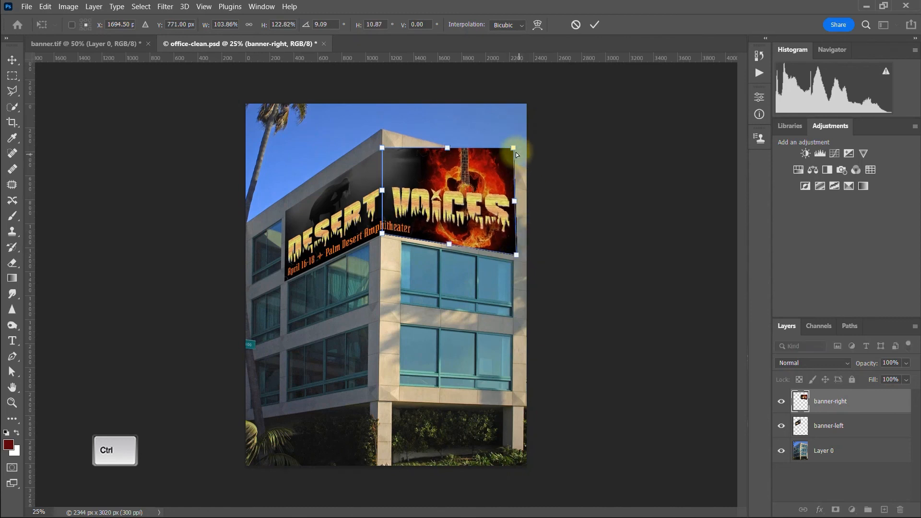
{"action": "left_click_drag", "start_coordinate": [513, 149], "coordinate": [517, 181]}
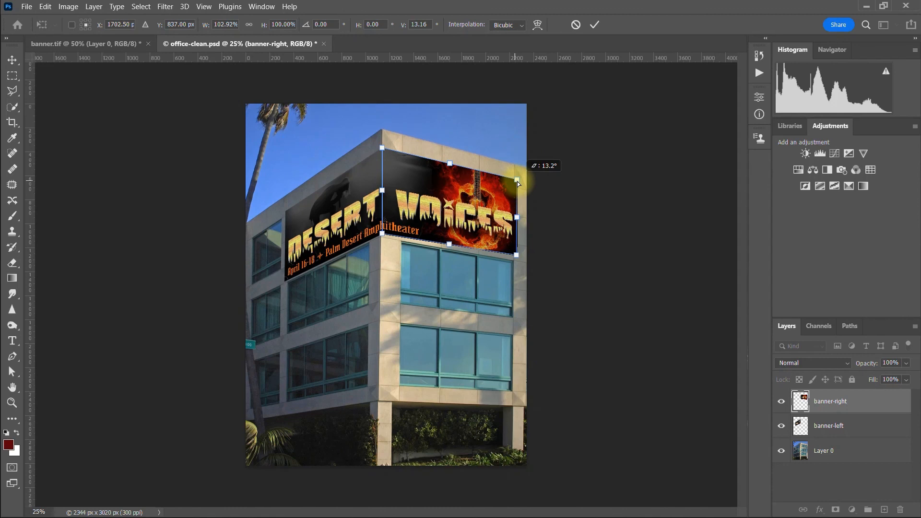
{"action": "left_click_drag", "start_coordinate": [517, 182], "coordinate": [518, 181]}
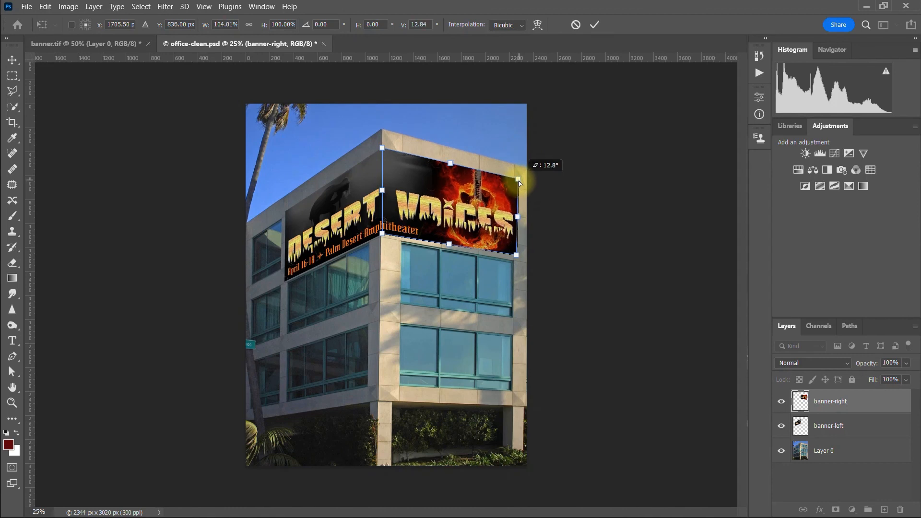
{"action": "left_click", "coordinate": [594, 25]}
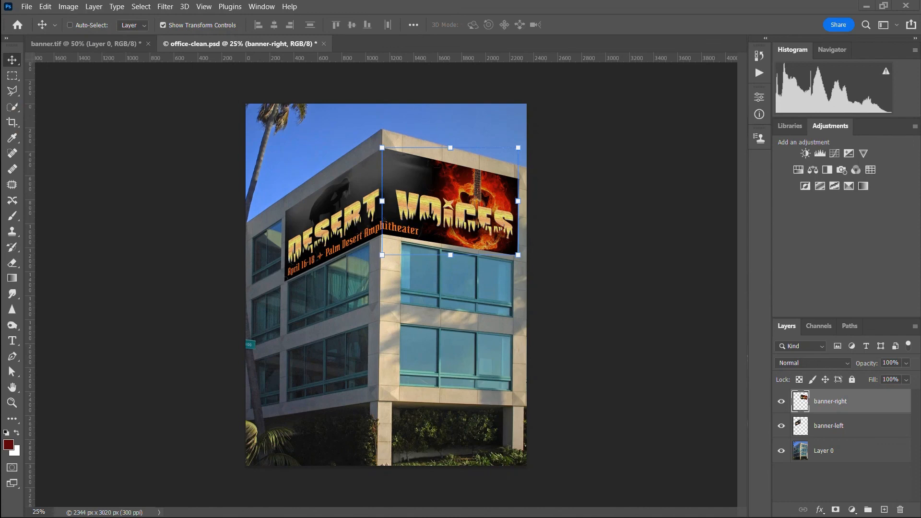
- Save a JPEG copy of the image in the Outdoors folder, named with the surname followed by "-officead"
{"action": "left_click", "coordinate": [27, 6]}
{"action": "left_click", "coordinate": [43, 157]}
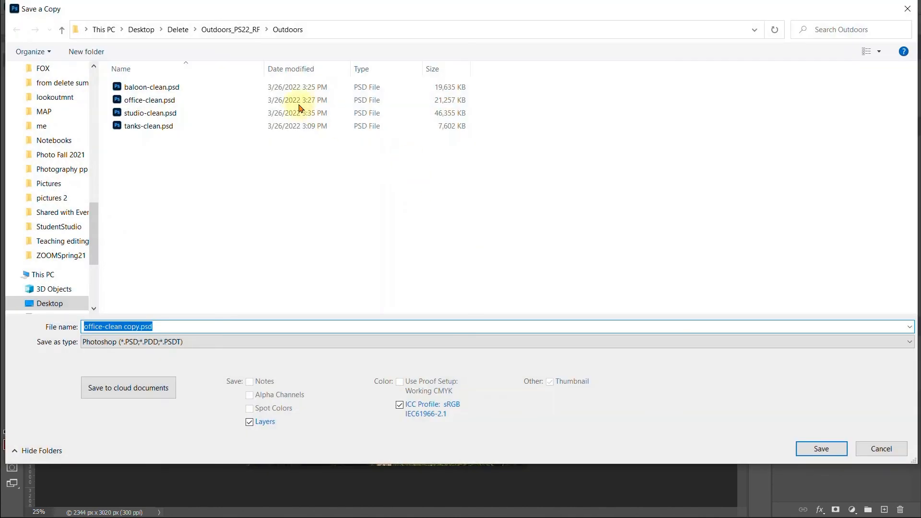
{"action": "left_click", "coordinate": [196, 342]}
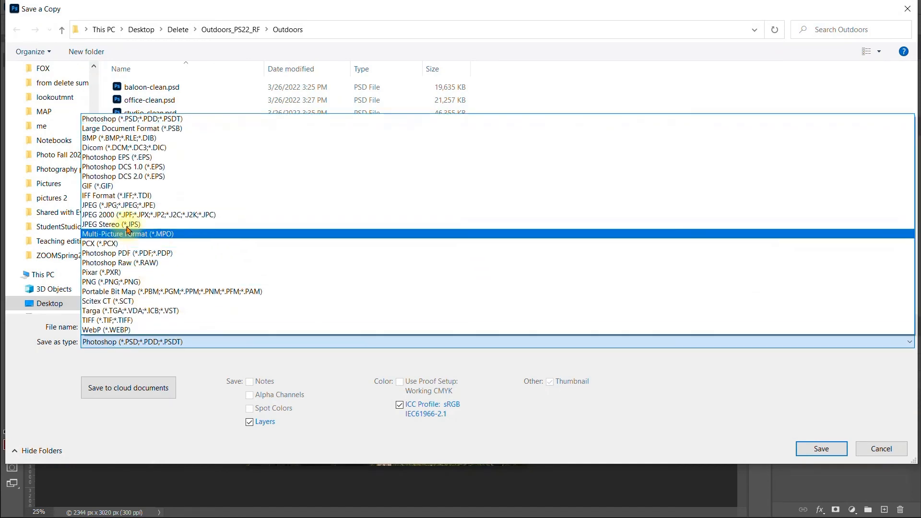
{"action": "left_click", "coordinate": [123, 205]}
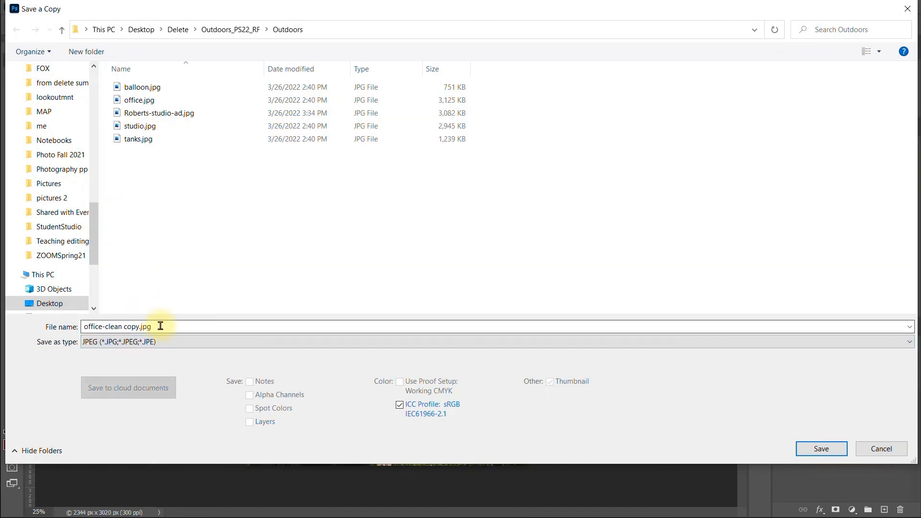
{"action": "left_click", "coordinate": [160, 326]}
{"action": "type", "text": "ro"}
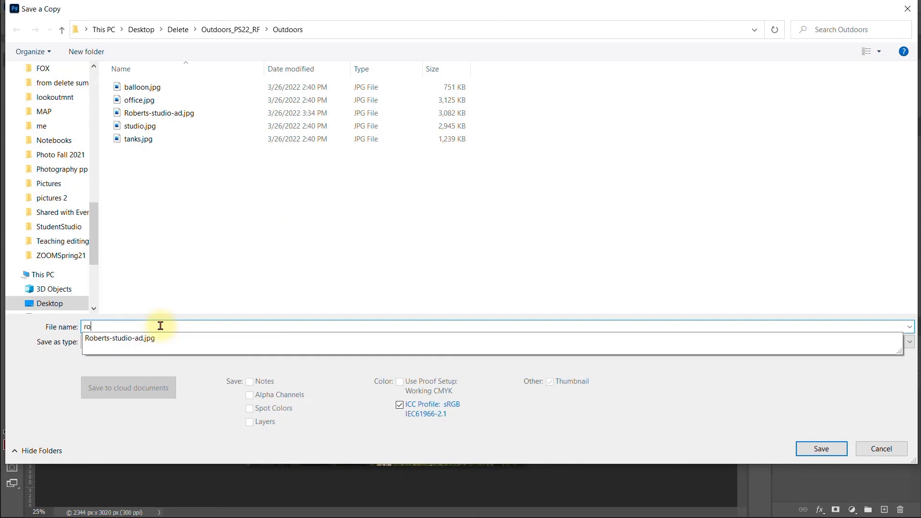
{"action": "type", "text": "berts-officead"}
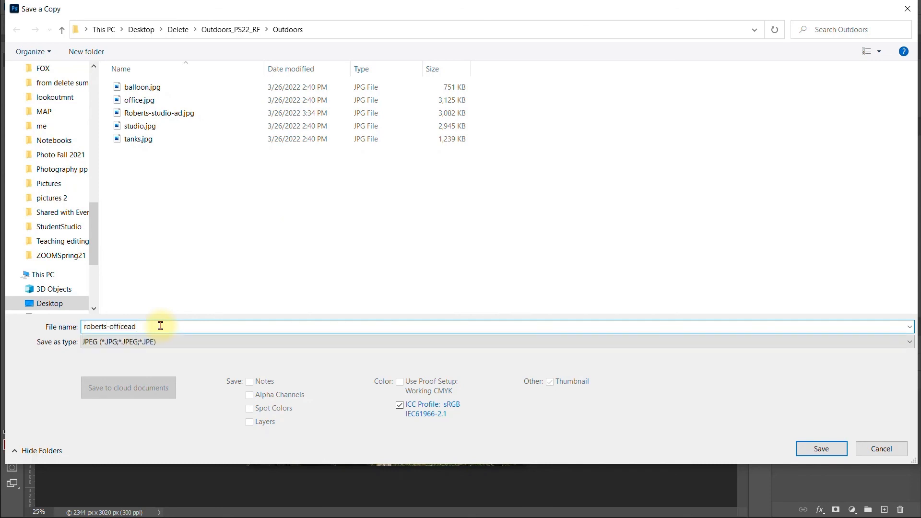
{"action": "key", "text": "Return"}
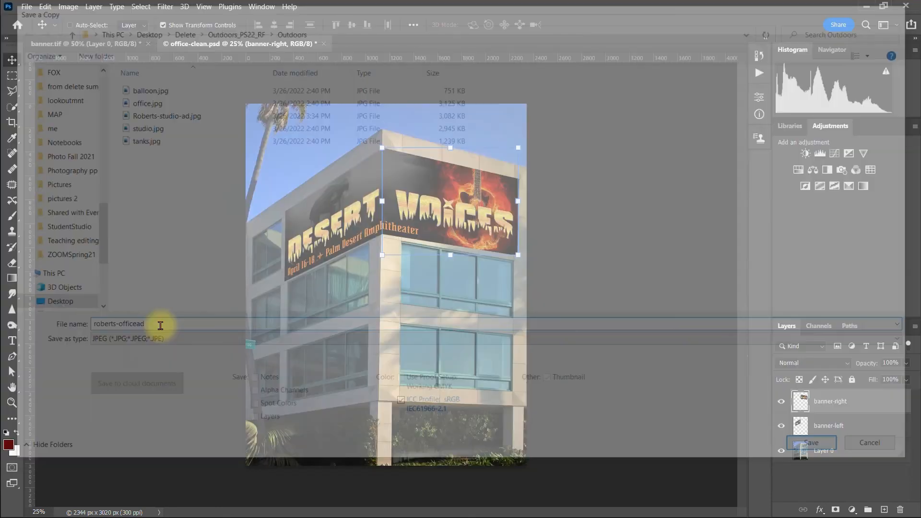